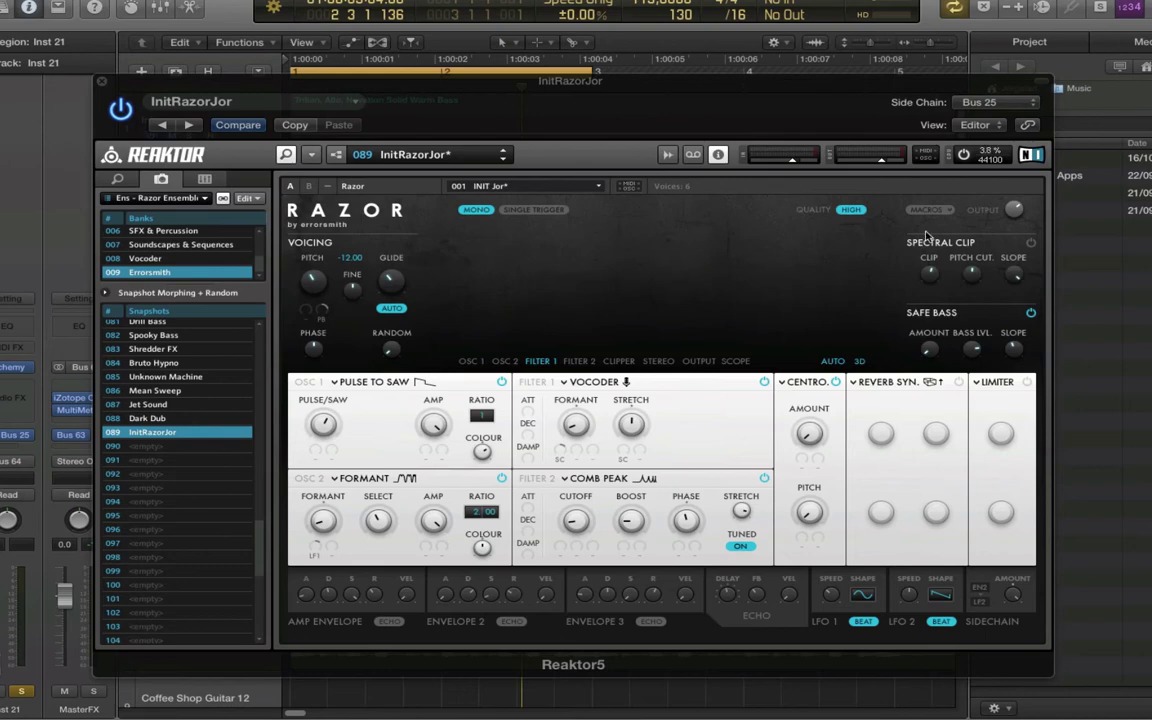
# - Review the side-chain source options of InitRazorJor, audition the project and close the instrument window
pyautogui.click(996, 103)
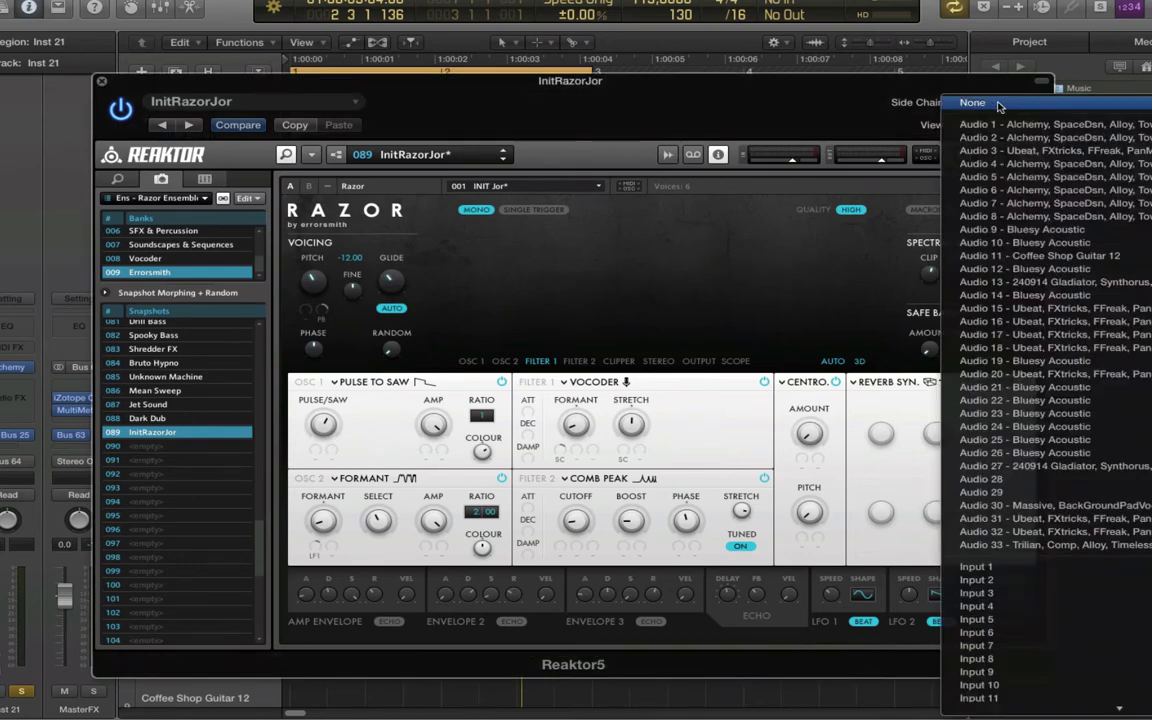
pyautogui.click(855, 96)
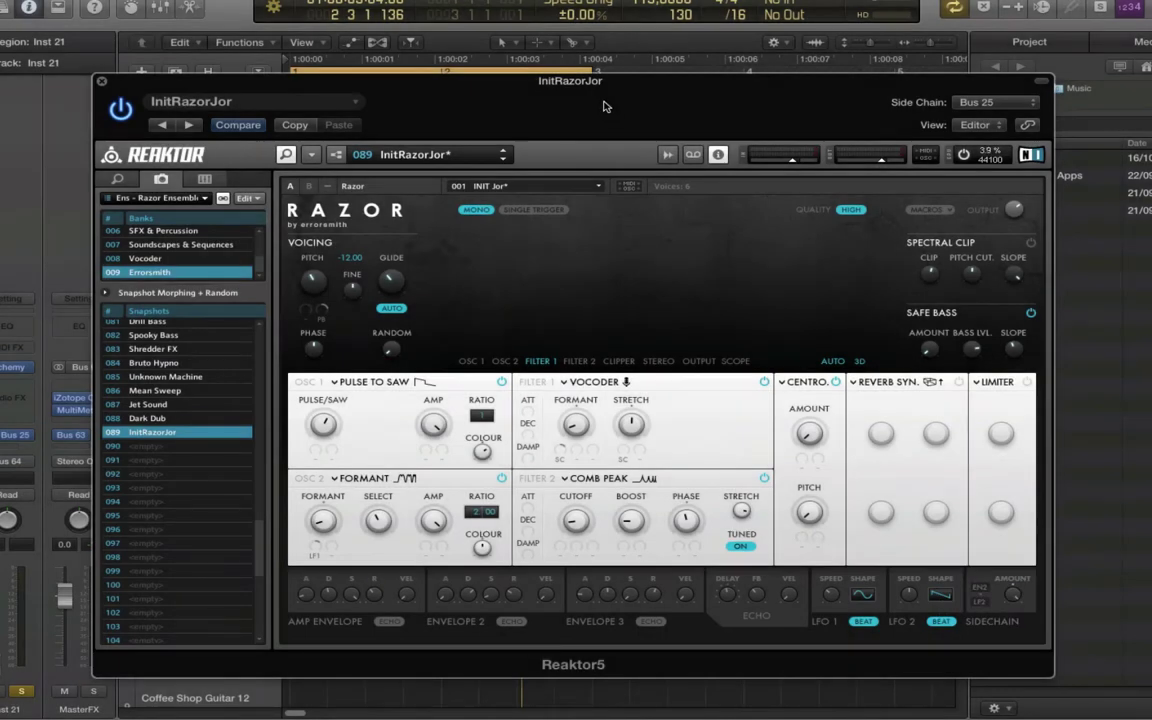
pyautogui.press('space')
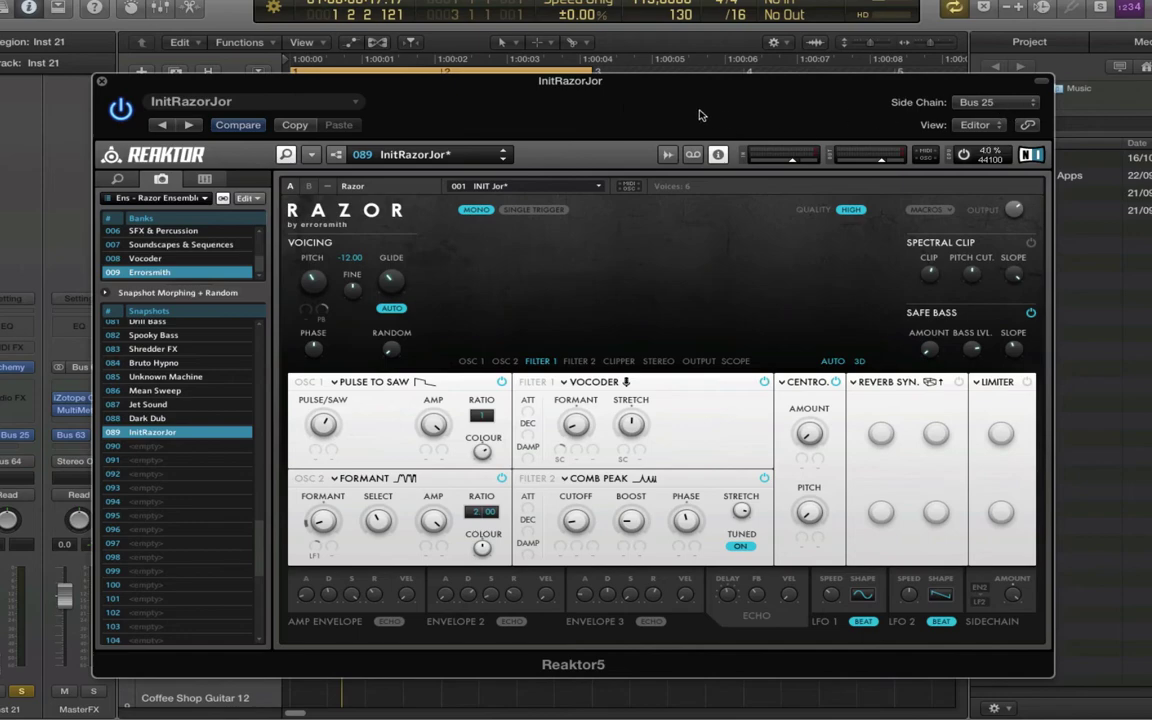
pyautogui.press('super+w')
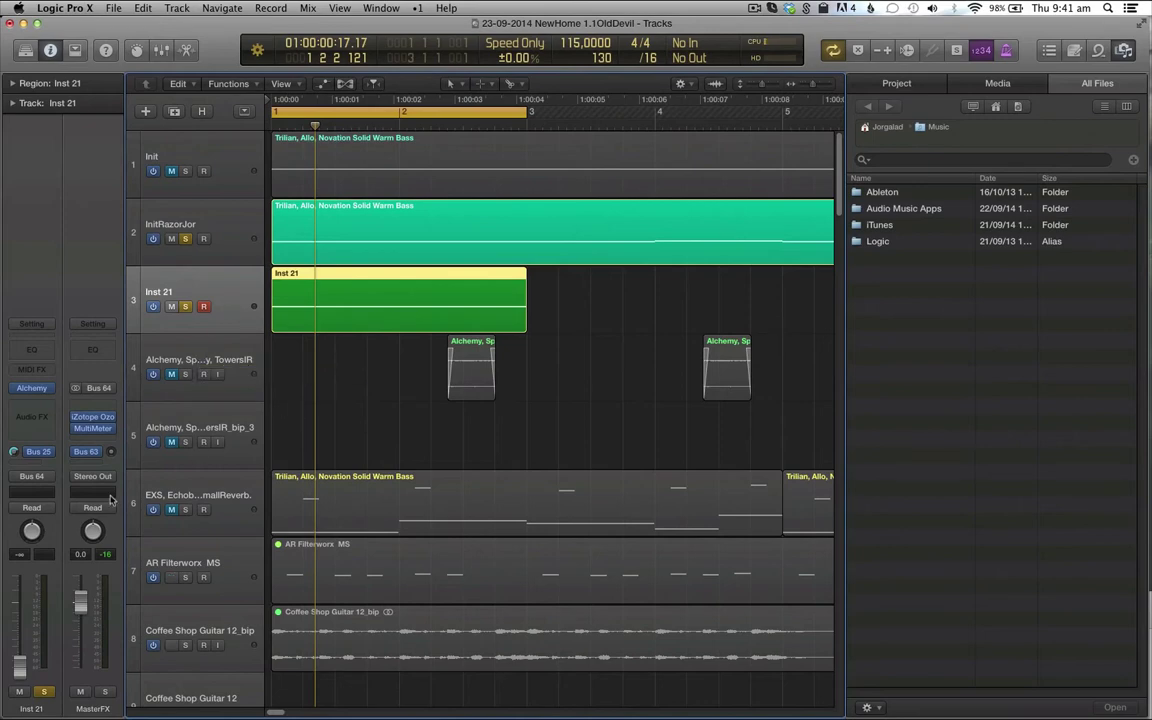
# - Show the RazorSC channel fed by Inst 21's Bus 25 send and play Inst 21 with InitRazorJor unsoloed
pyautogui.click(44, 452)
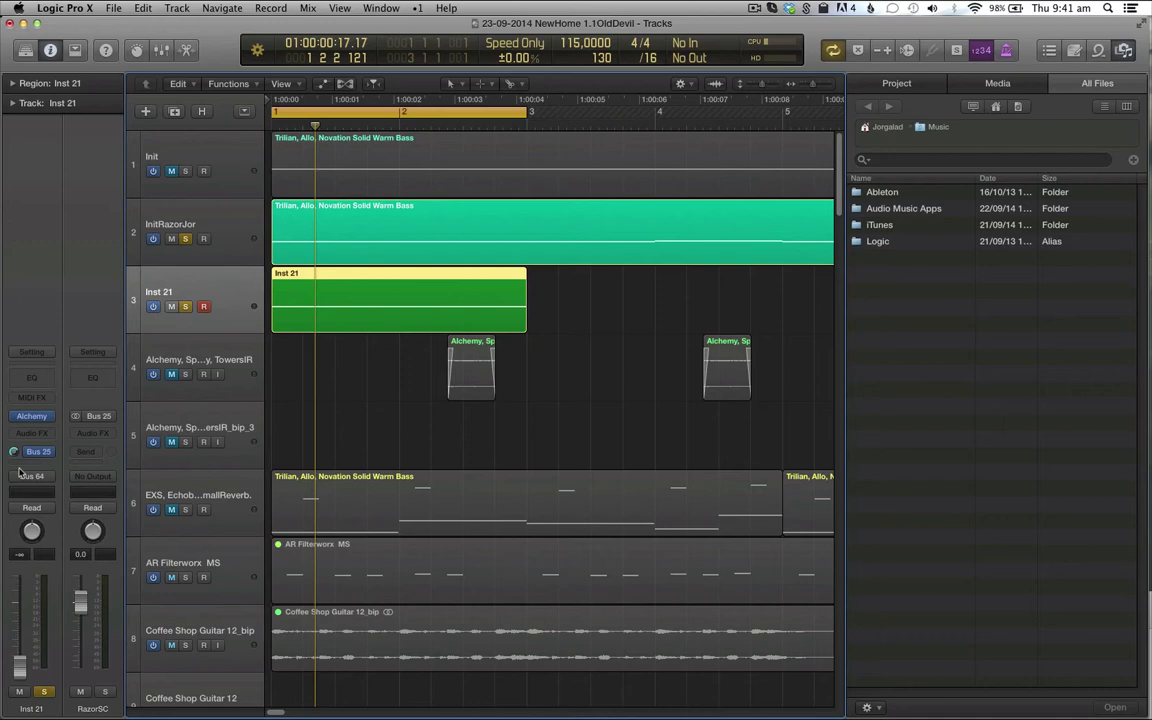
pyautogui.click(185, 239)
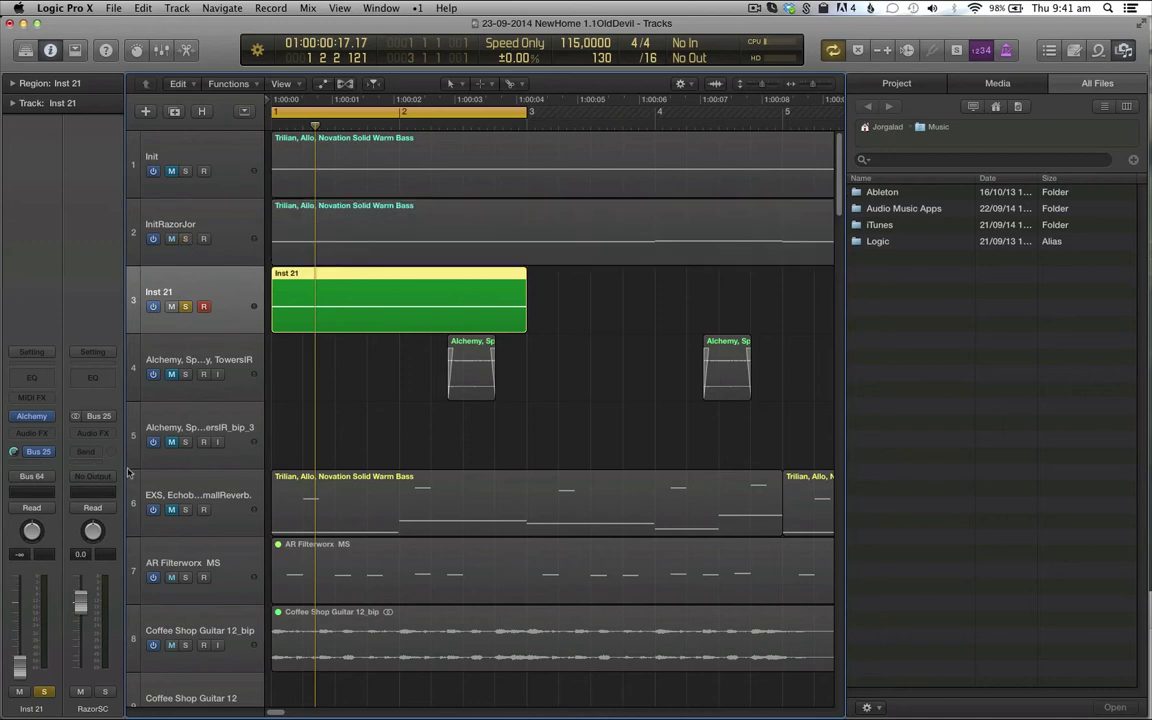
pyautogui.moveTo(21, 668)
pyautogui.mouseDown()
pyautogui.moveTo(33, 628)
pyautogui.moveTo(20, 665)
pyautogui.mouseUp()
pyautogui.press('space')
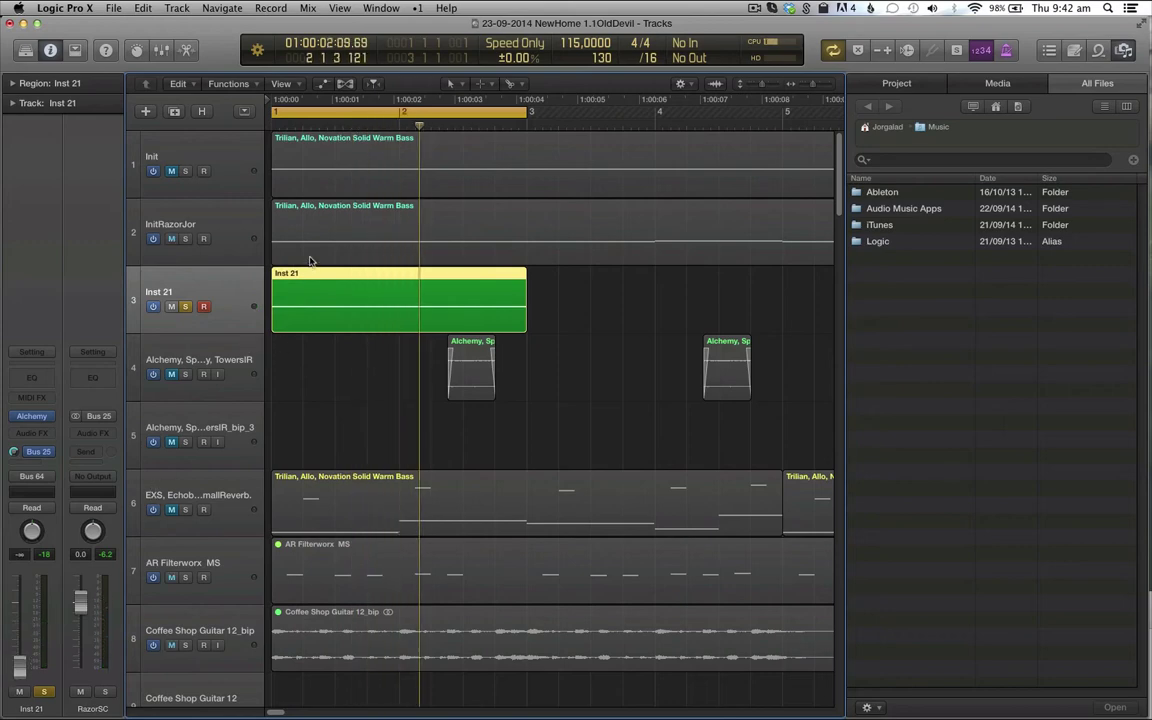
# - Solo the InitRazorJor track and open its Reaktor5 instrument
pyautogui.click(235, 234)
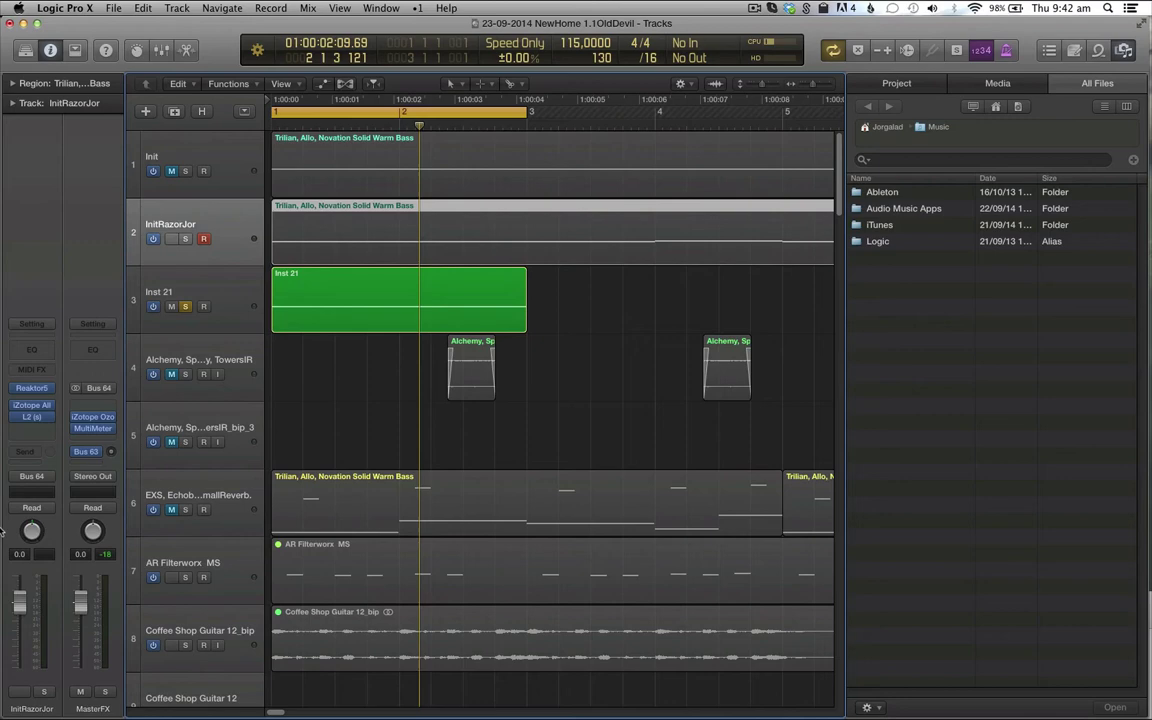
pyautogui.click(170, 225)
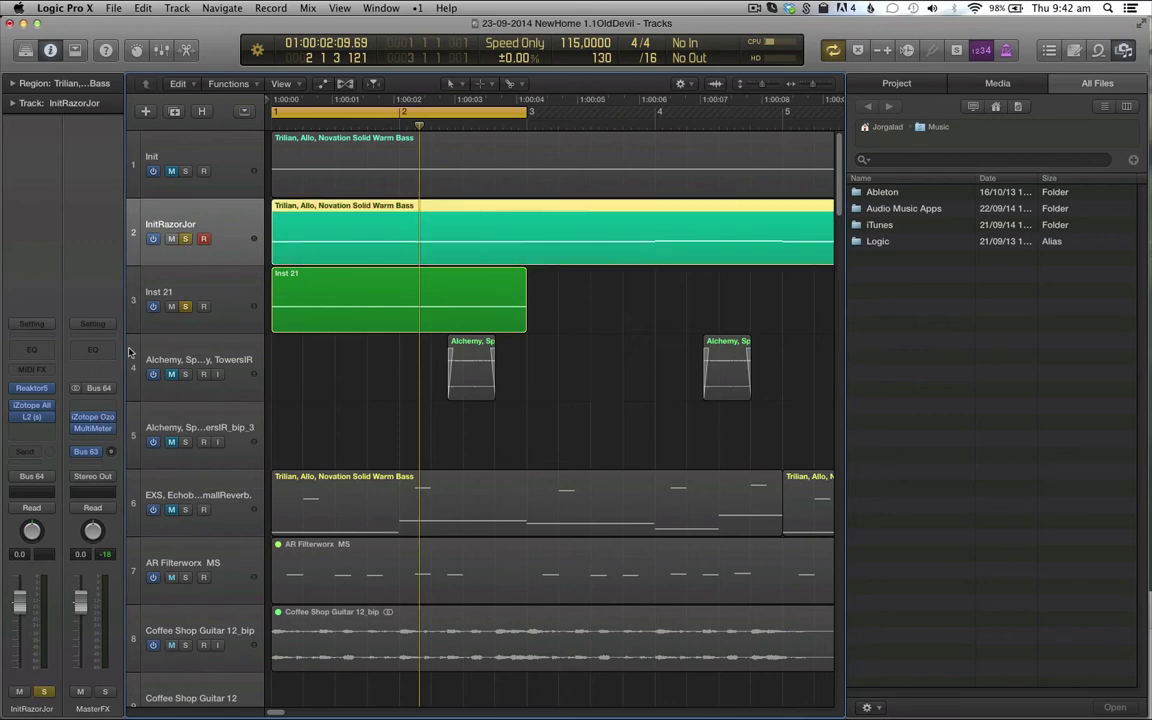
pyautogui.click(33, 388)
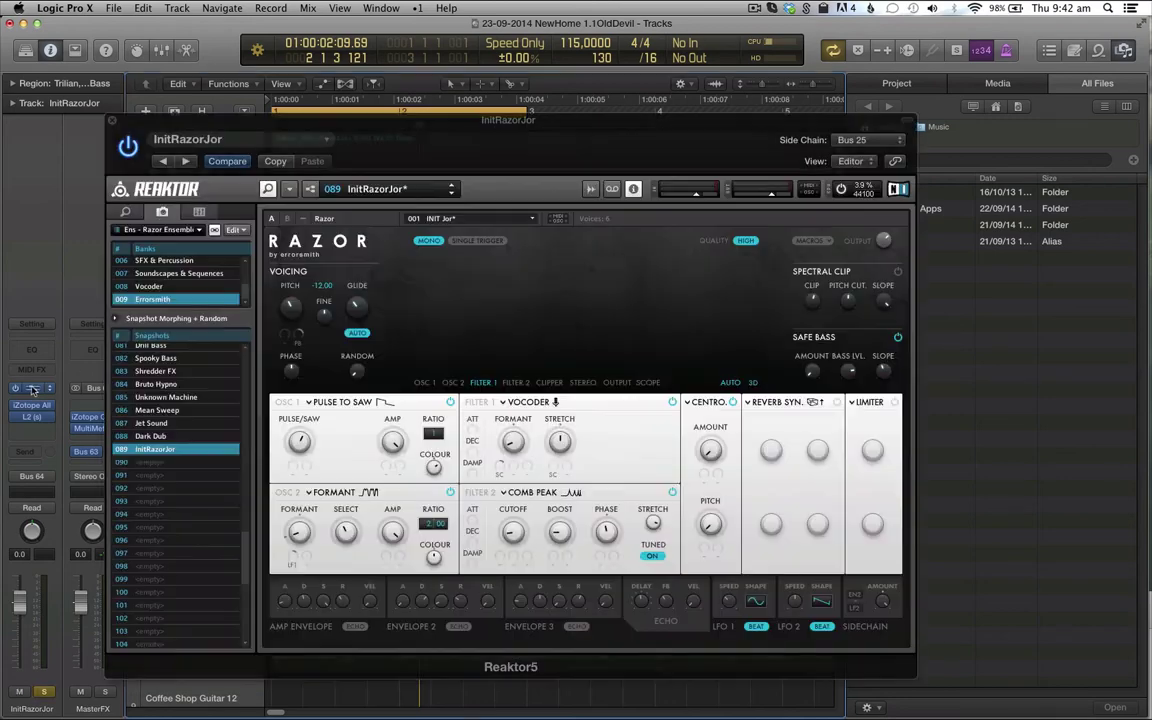
# - Examine the bus, input and audio track choices for the Reaktor5 side chain, keeping Bus 25 as the source
pyautogui.click(876, 141)
pyautogui.click(719, 147)
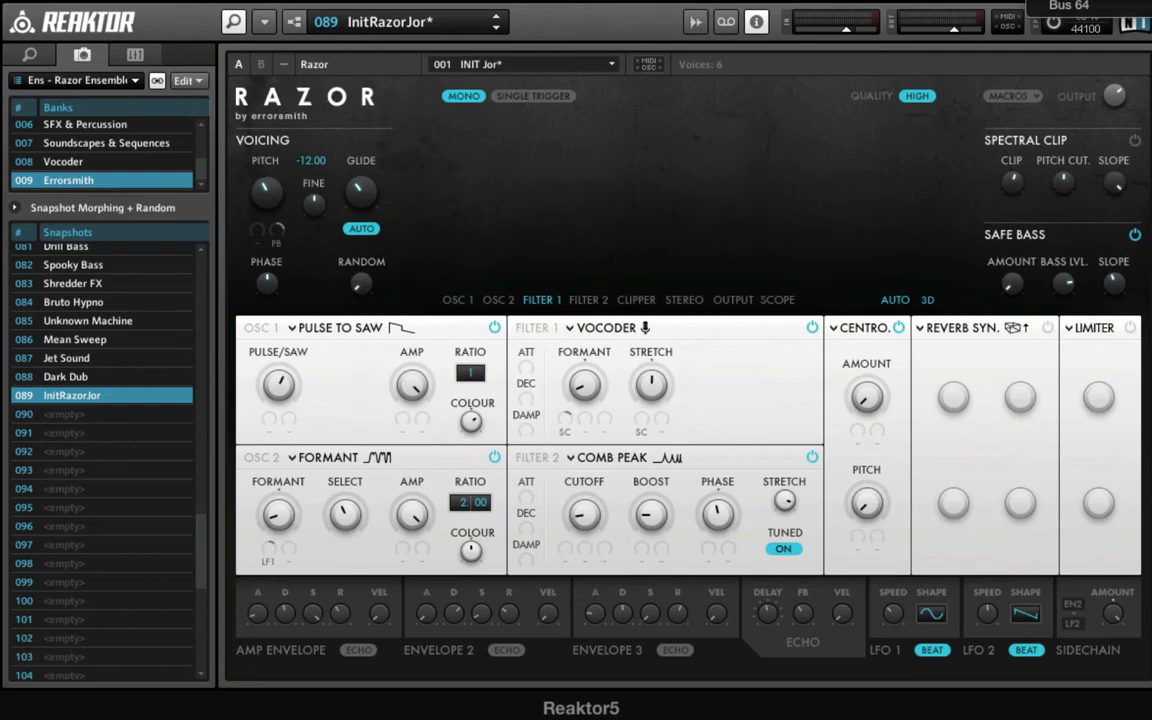
pyautogui.click(1060, 8)
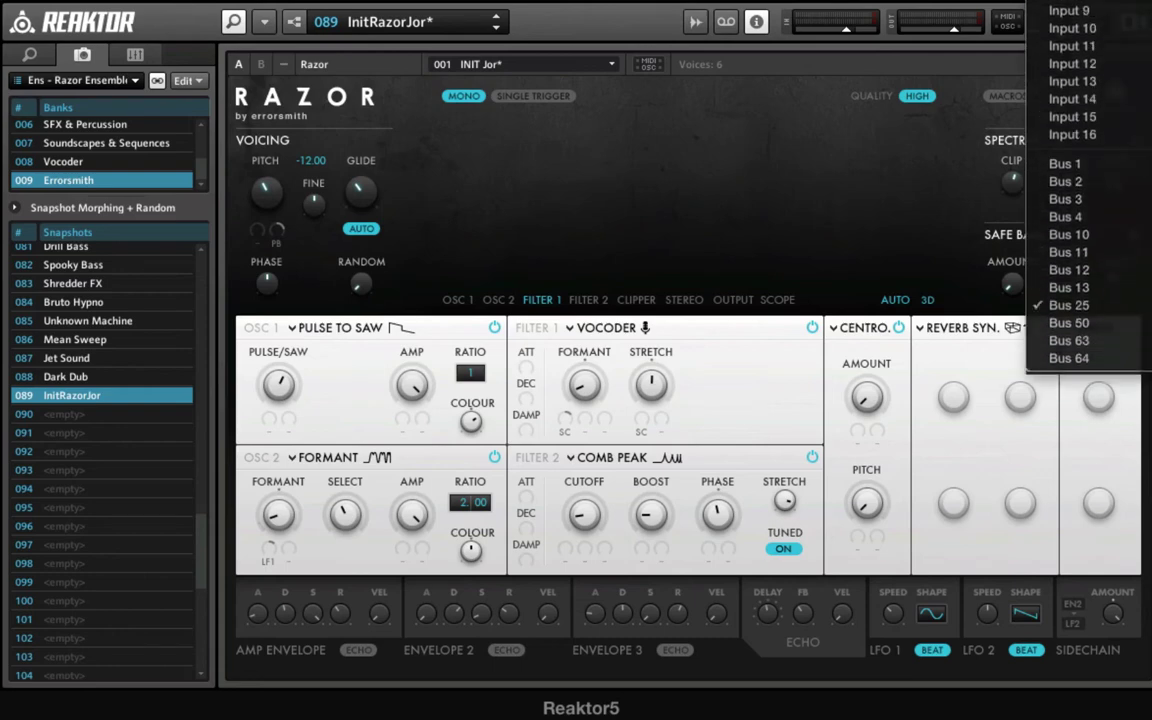
pyautogui.scroll(10, 1089, 185)
pyautogui.click(1100, 259)
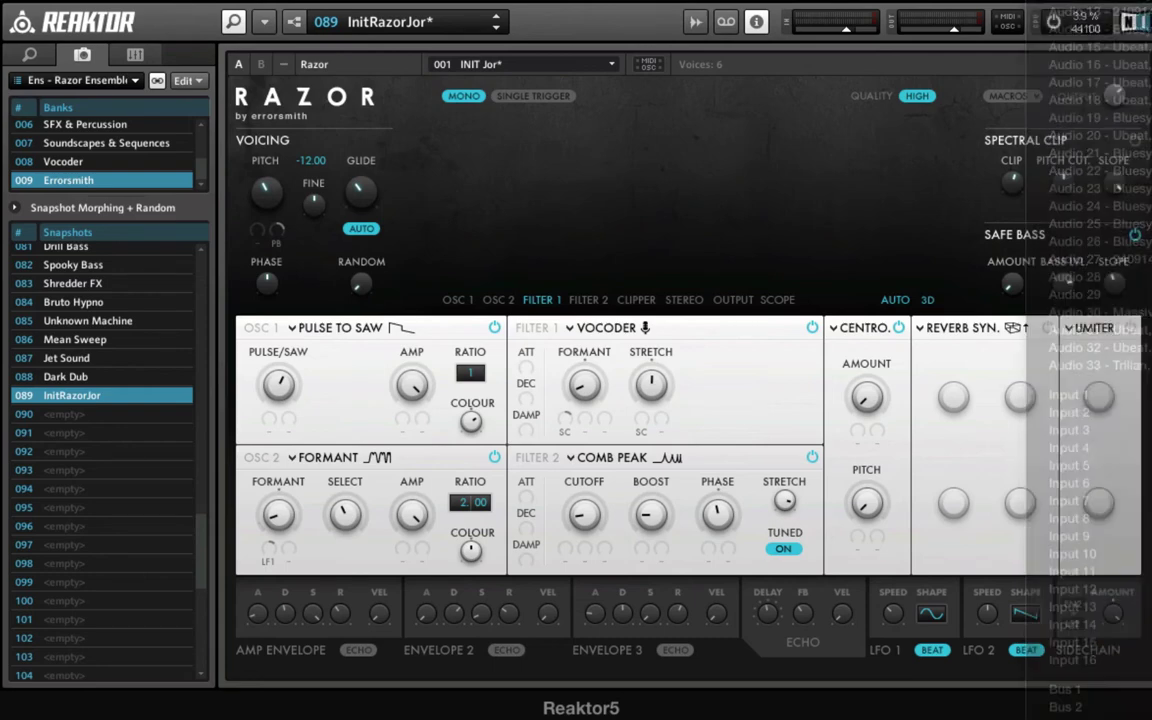
# - Change Filter 1 to the Lowpass type and set its cutoff to 78
pyautogui.click(617, 328)
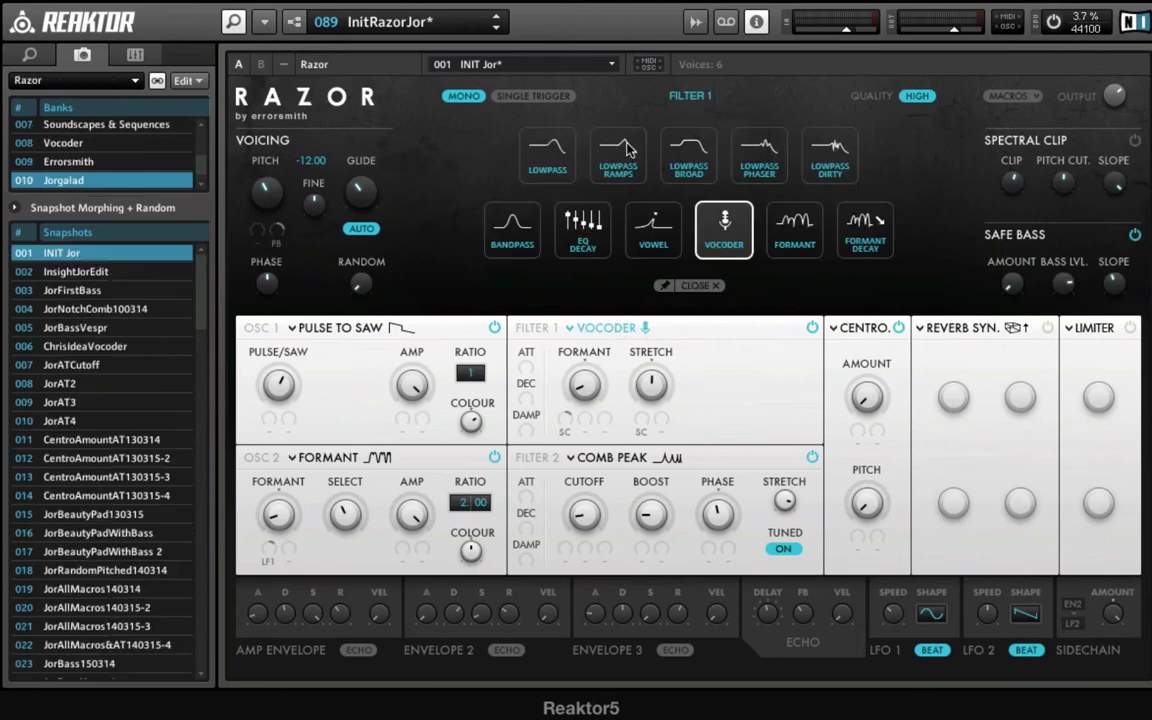
pyautogui.click(552, 158)
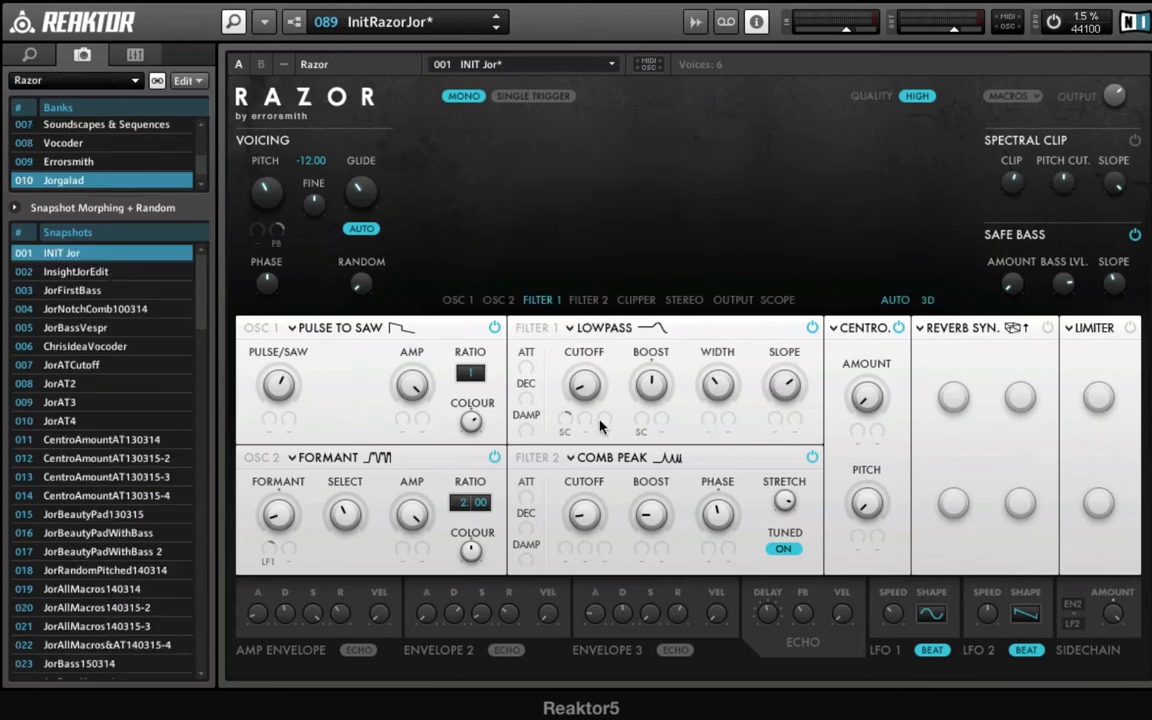
pyautogui.moveTo(585, 386)
pyautogui.mouseDown()
pyautogui.moveTo(586, 376)
pyautogui.moveTo(586, 391)
pyautogui.mouseUp()
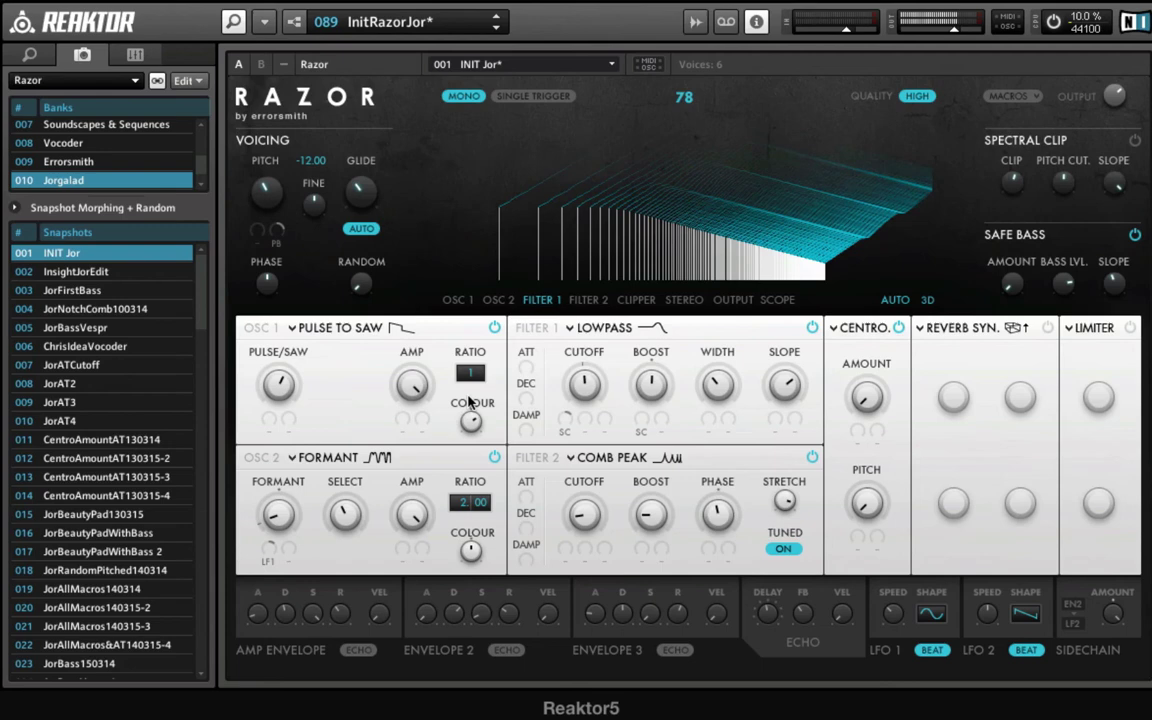
# - Set oscillator 1's Pulse/Saw to 0 and remove the Sidechain modulation source from the Filter 1 cutoff
pyautogui.moveTo(281, 378); pyautogui.dragTo(271, 474)
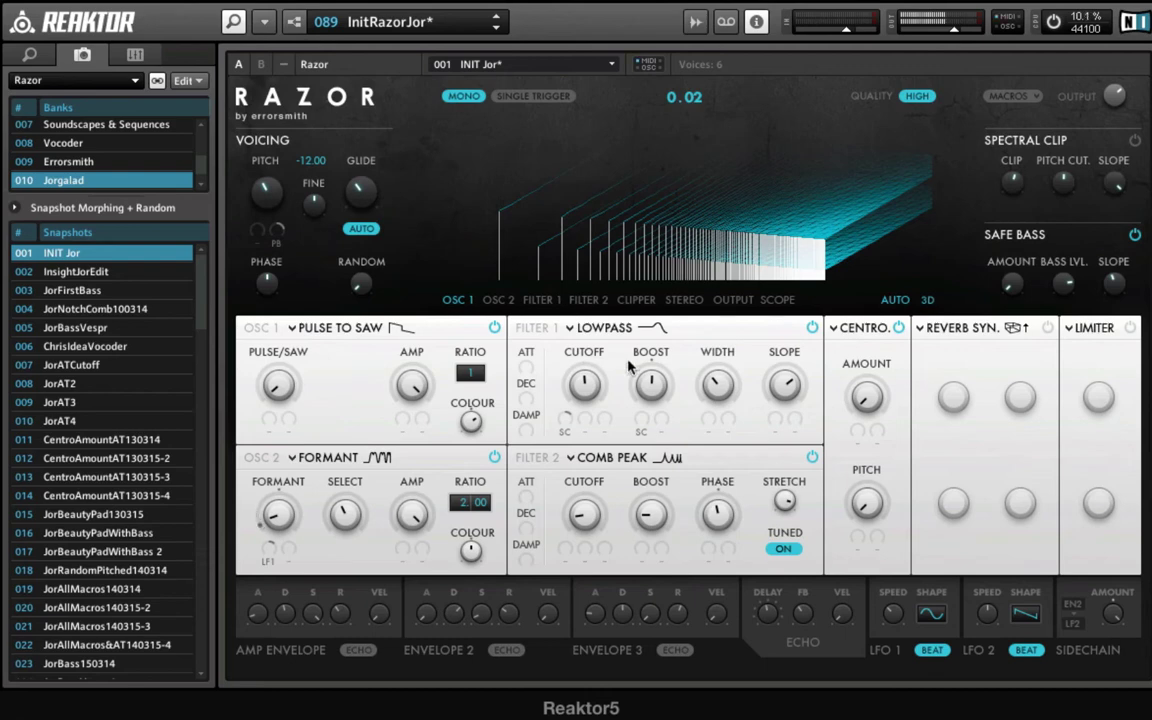
pyautogui.click(566, 432)
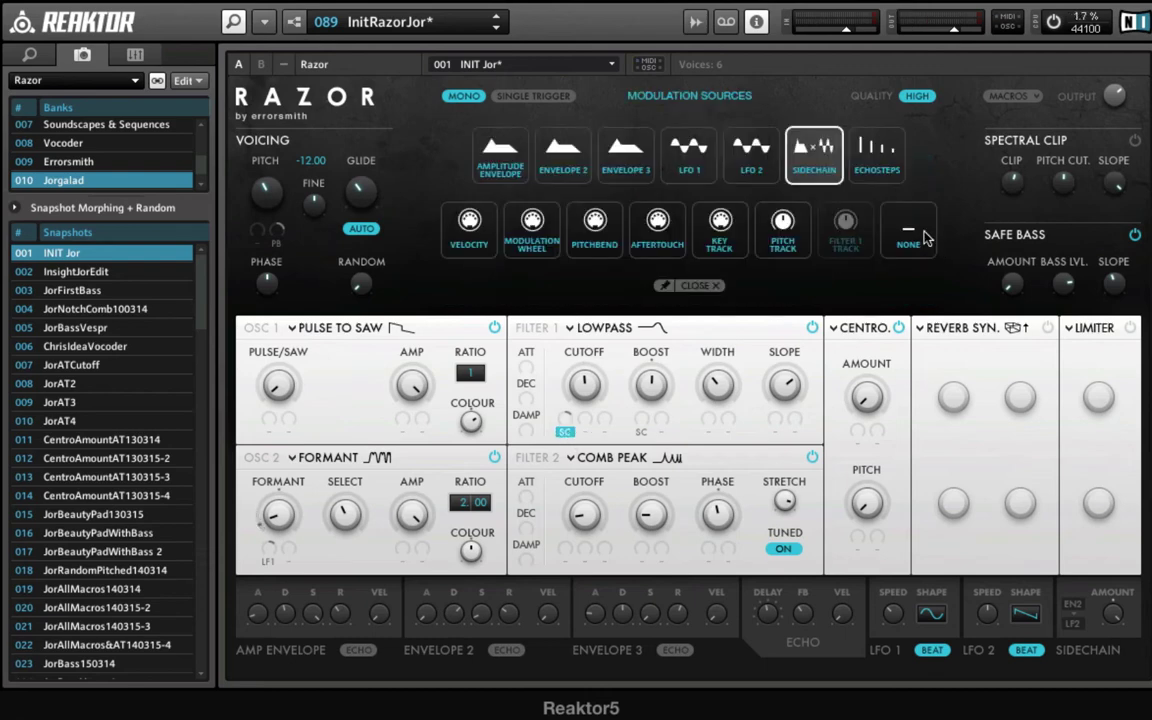
pyautogui.click(919, 238)
pyautogui.moveTo(279, 386); pyautogui.dragTo(284, 366)
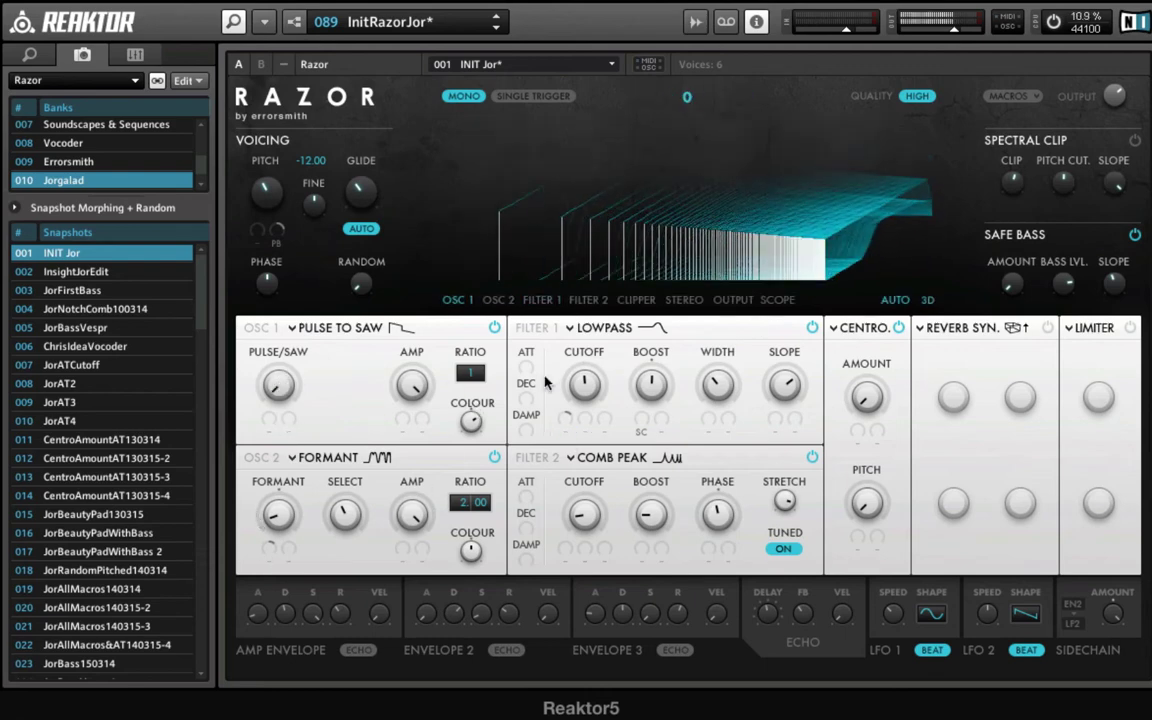
# - Set the Filter 1 cutoff to 56 and clear the Sidechain modulation source from its Boost
pyautogui.moveTo(584, 384)
pyautogui.mouseDown()
pyautogui.moveTo(590, 393)
pyautogui.moveTo(590, 375)
pyautogui.mouseUp()
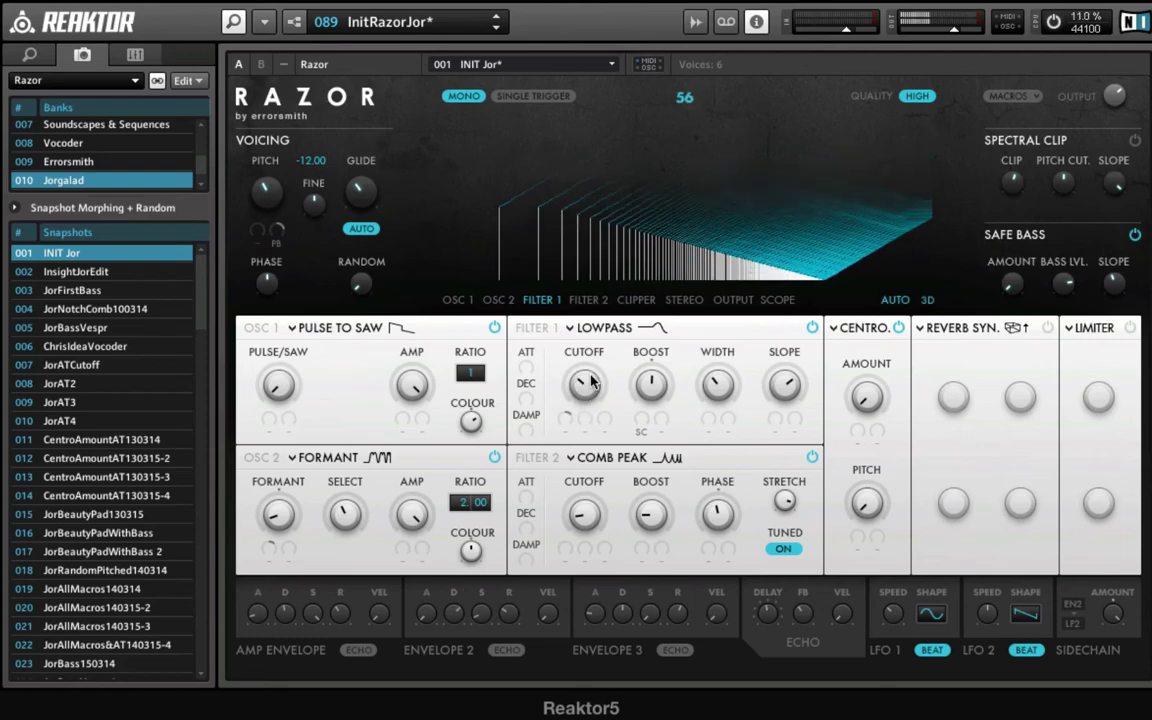
pyautogui.click(640, 433)
pyautogui.click(693, 285)
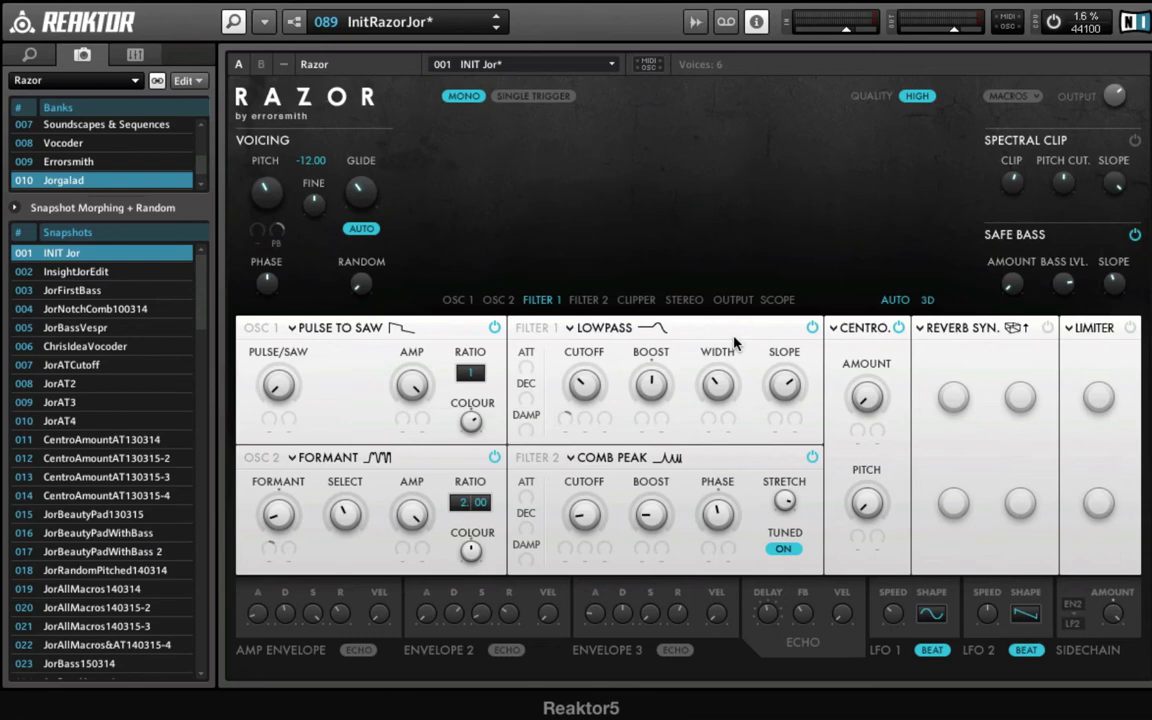
# - Assign Sidechain as the Filter 1 cutoff's modulation source and adjust Envelope 2's decay to 55
pyautogui.click(566, 421)
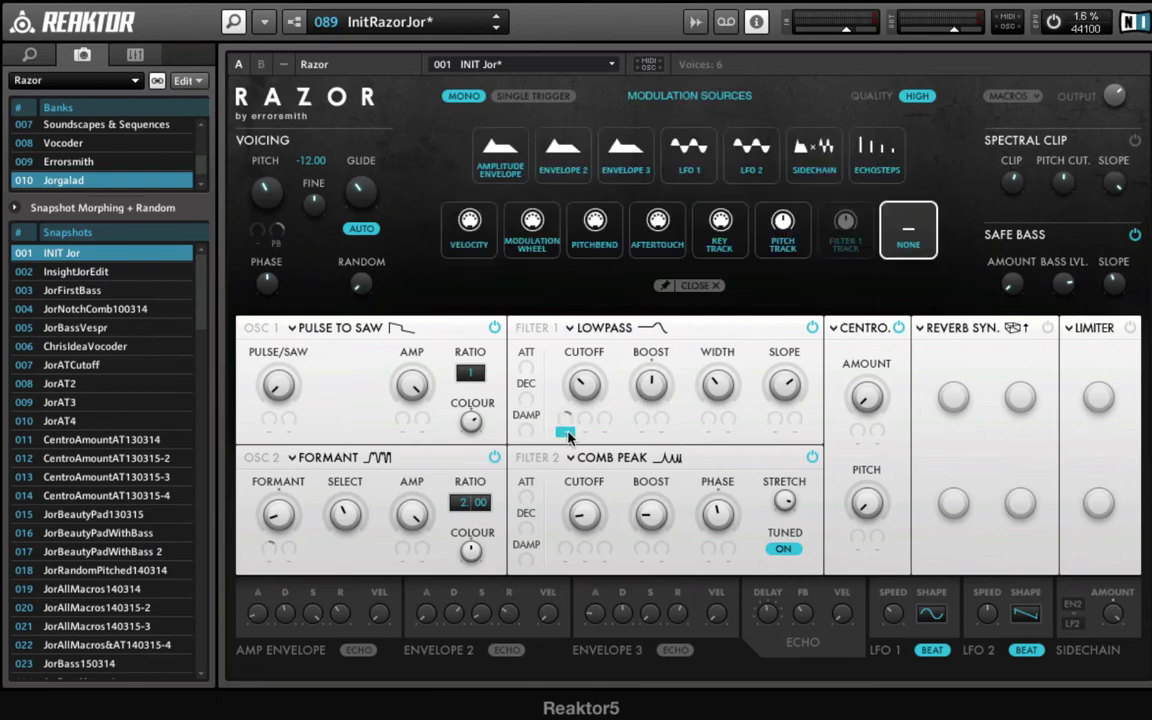
pyautogui.click(812, 160)
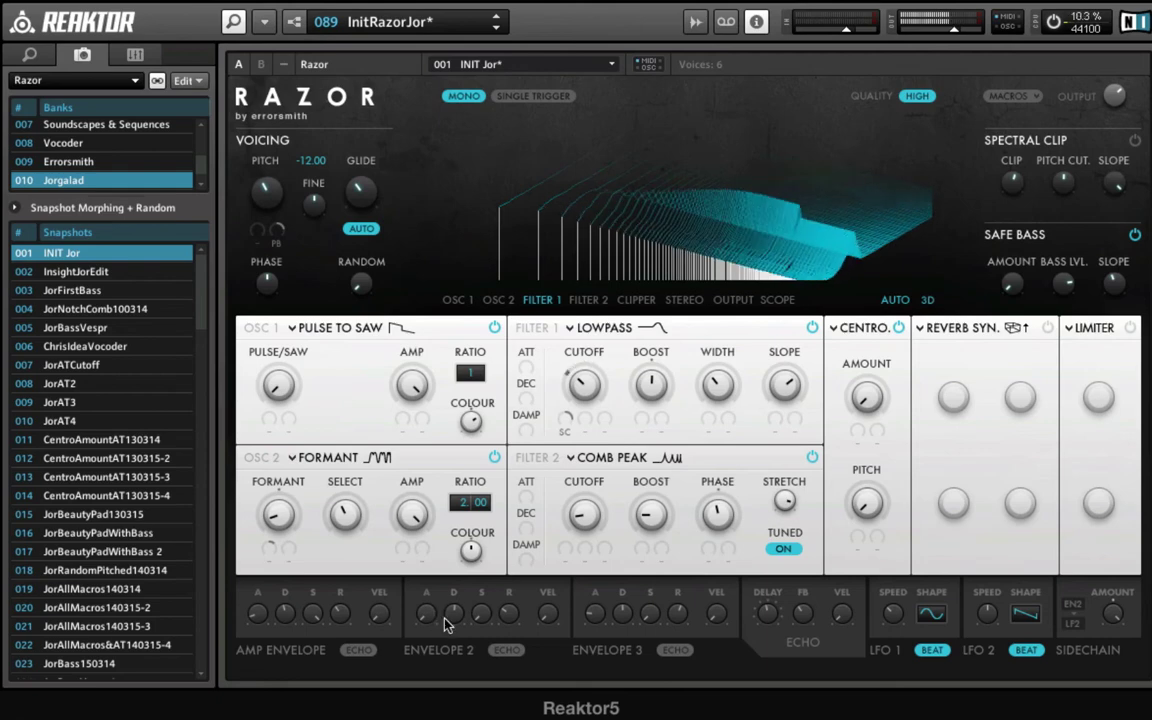
pyautogui.moveTo(457, 614); pyautogui.dragTo(463, 586)
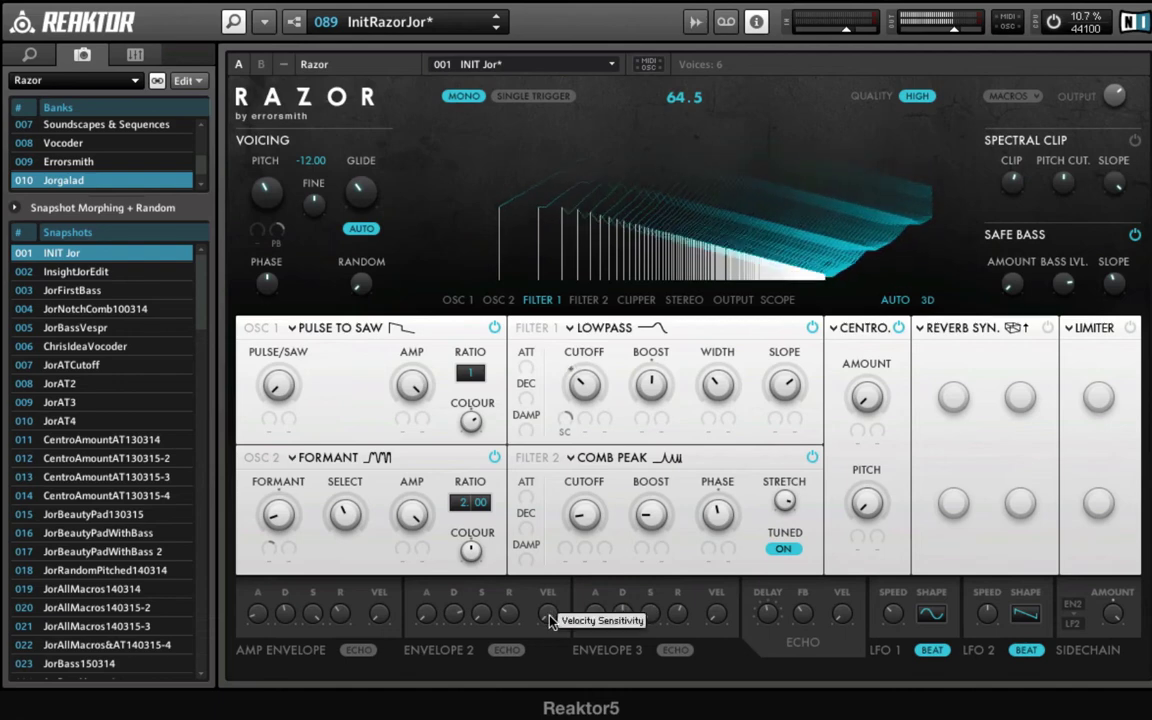
pyautogui.moveTo(463, 613); pyautogui.dragTo(453, 632)
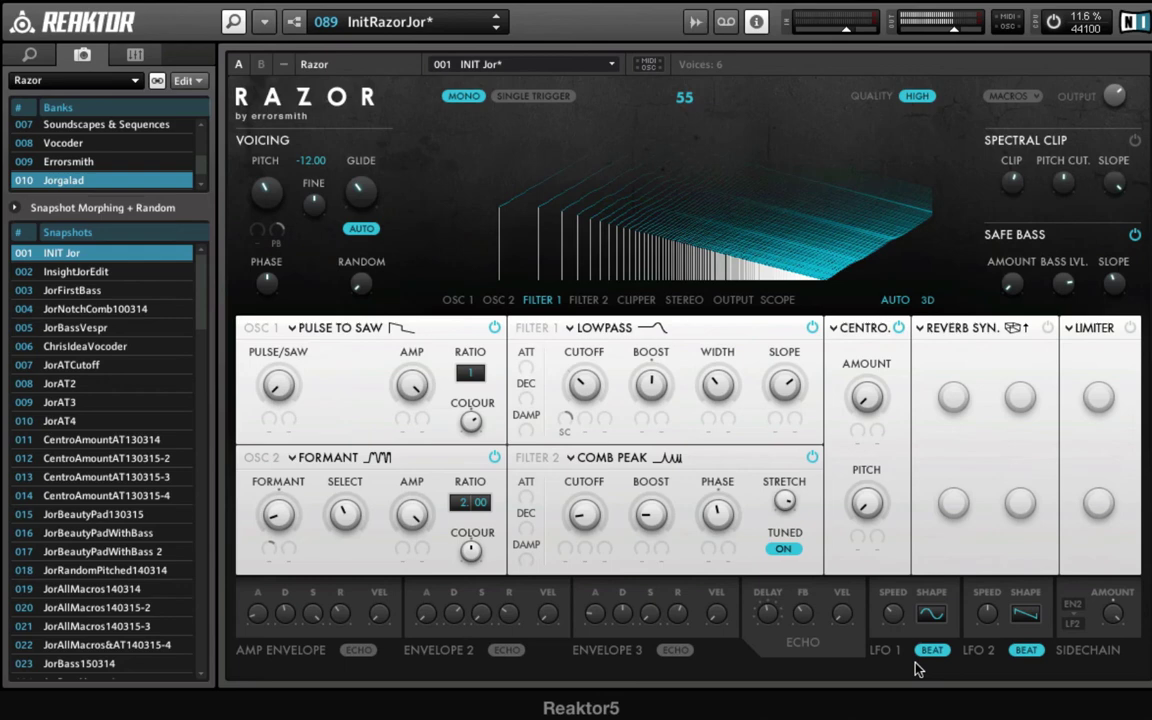
# - Set LFO 2's speed to 1 and readjust the decay and attack of Envelope 2
pyautogui.moveTo(990, 613)
pyautogui.mouseDown()
pyautogui.moveTo(1002, 588)
pyautogui.moveTo(995, 604)
pyautogui.mouseUp()
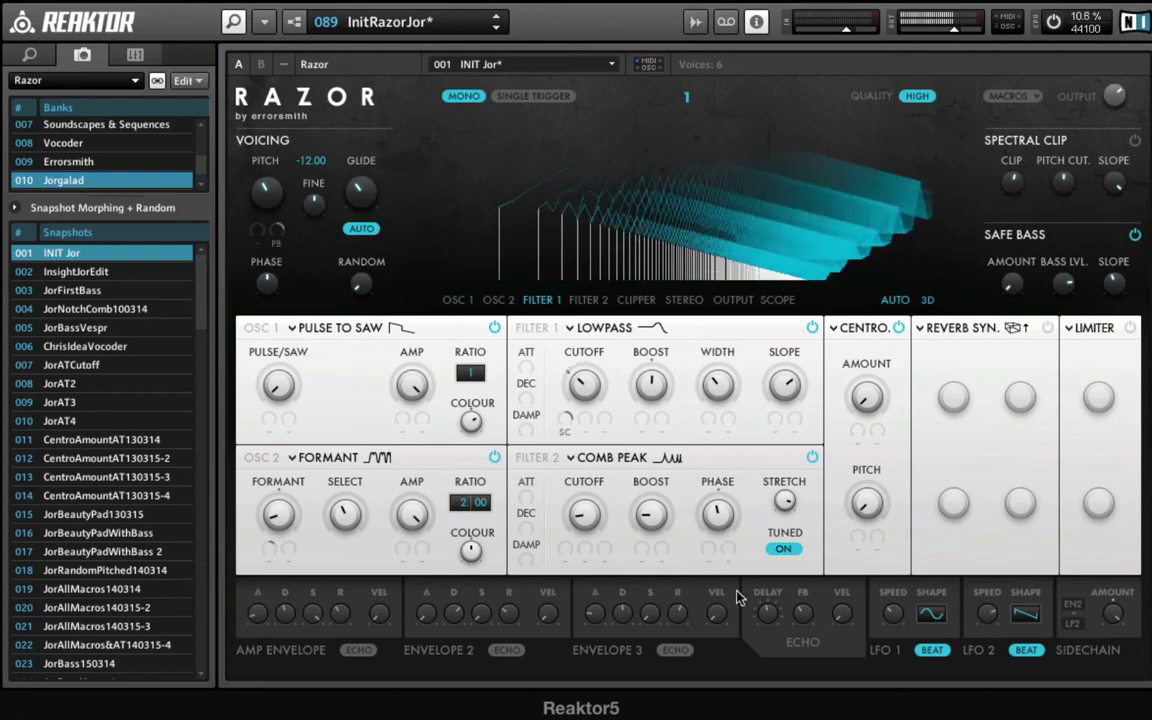
pyautogui.moveTo(455, 622); pyautogui.dragTo(442, 530)
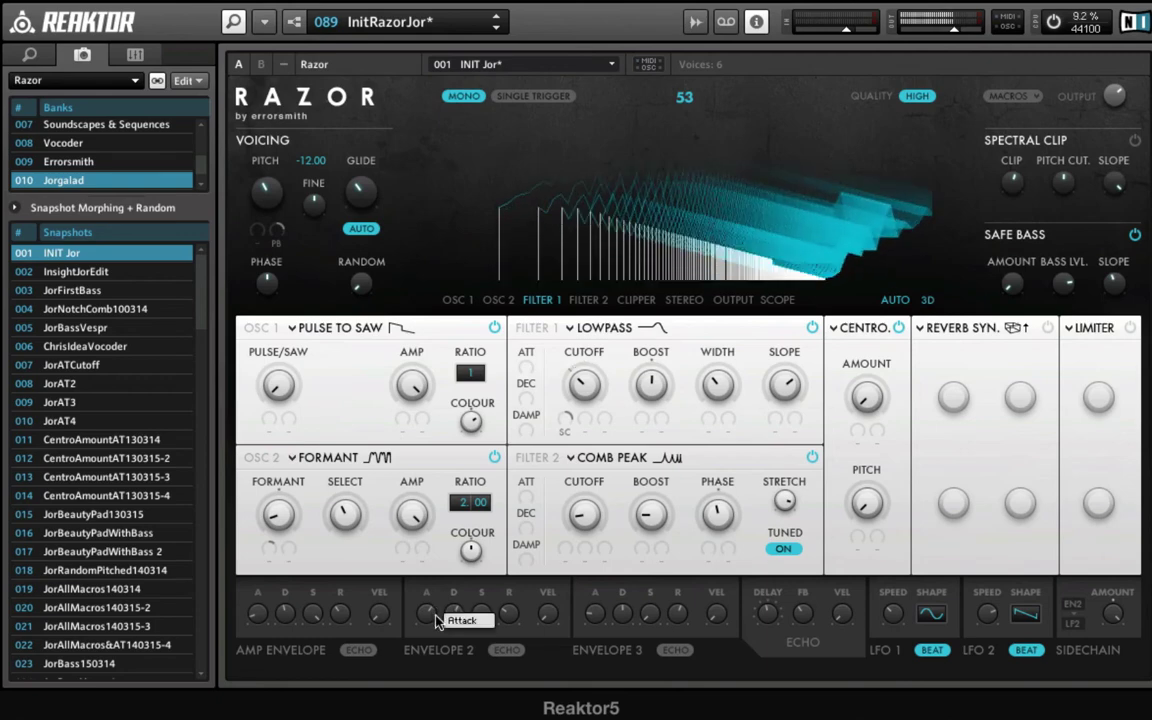
pyautogui.moveTo(428, 612); pyautogui.dragTo(431, 596)
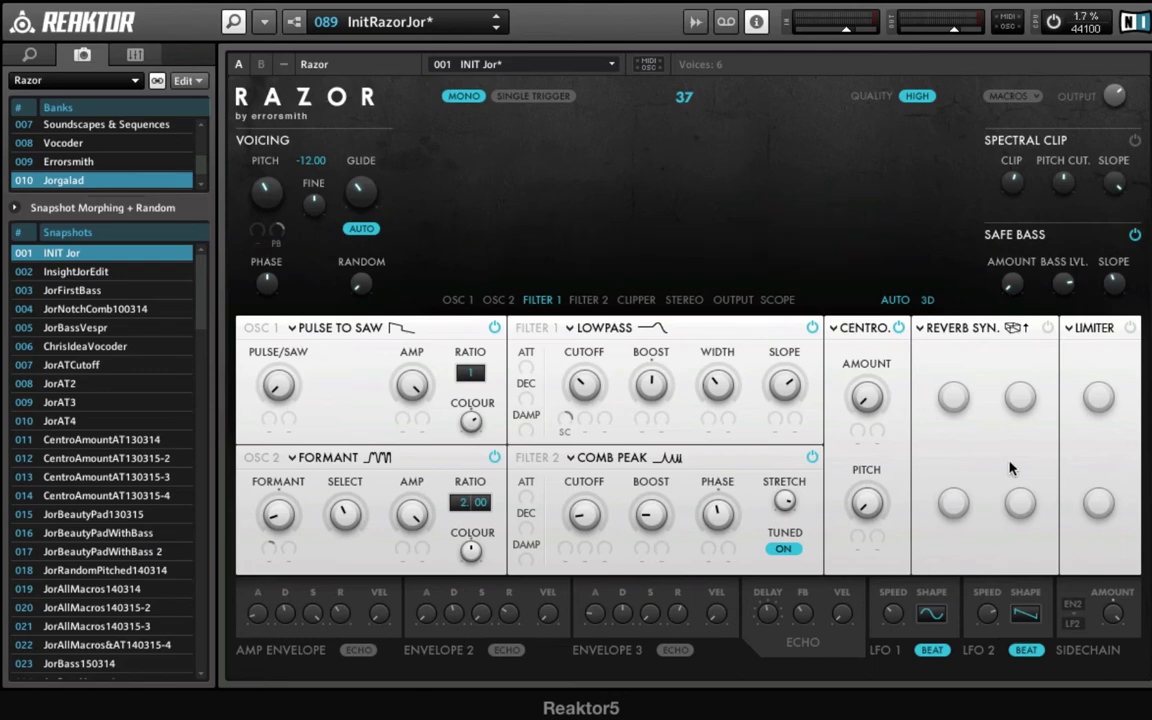
# - Move the Sidechain modulation from the Filter 1 cutoff to the Centroid Amount, with a modulation depth of 85
pyautogui.click(857, 431)
pyautogui.click(812, 157)
pyautogui.moveTo(859, 432); pyautogui.dragTo(876, 300)
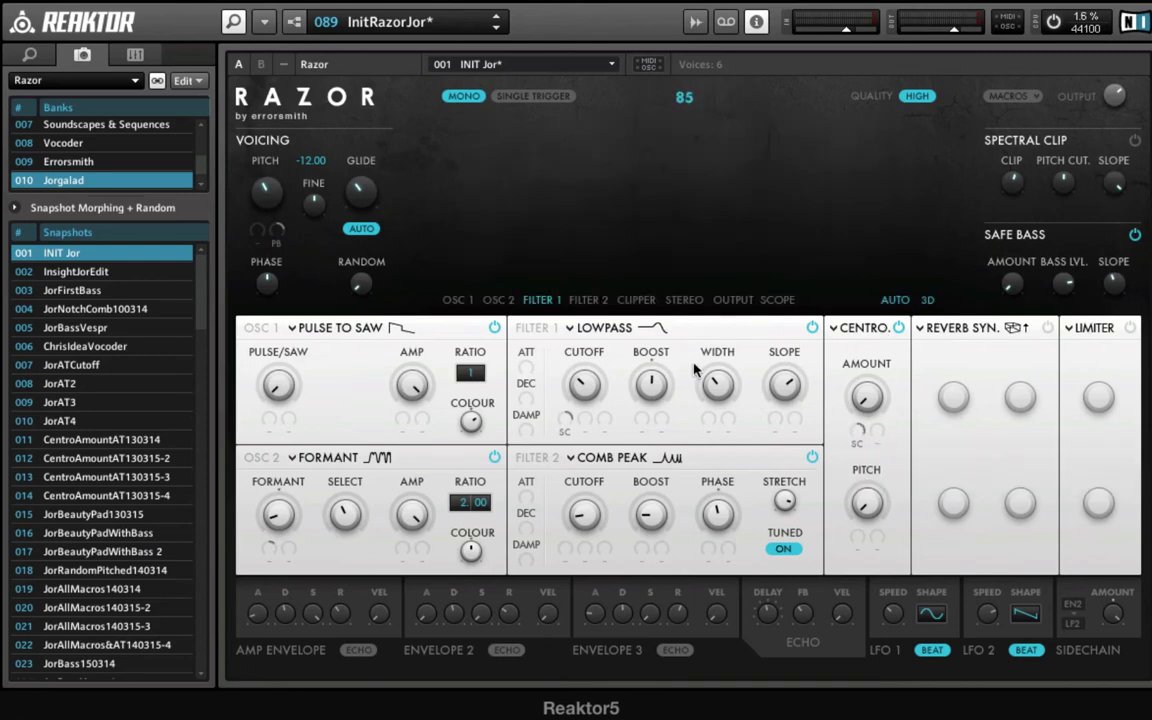
pyautogui.click(565, 431)
pyautogui.click(914, 244)
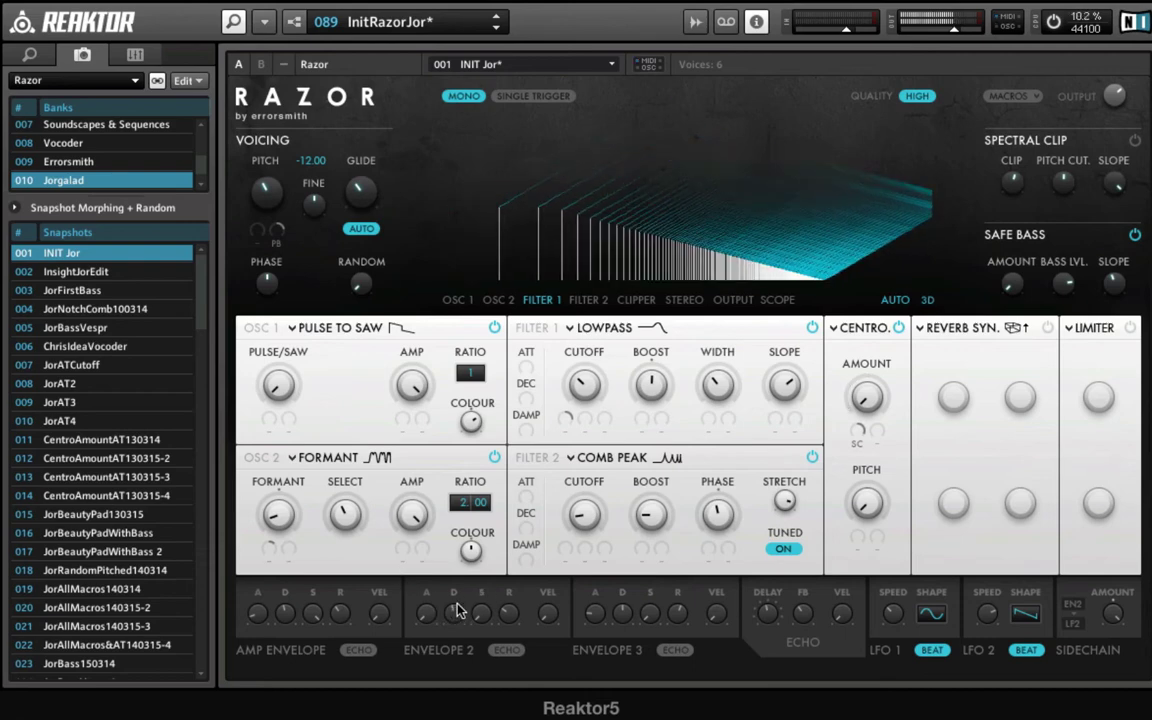
# - Adjust Envelope 2's decay and LFO 2's speed, with a stepped LFO 2 shape and the Centroid Pitch at 150
pyautogui.moveTo(456, 609); pyautogui.dragTo(464, 581)
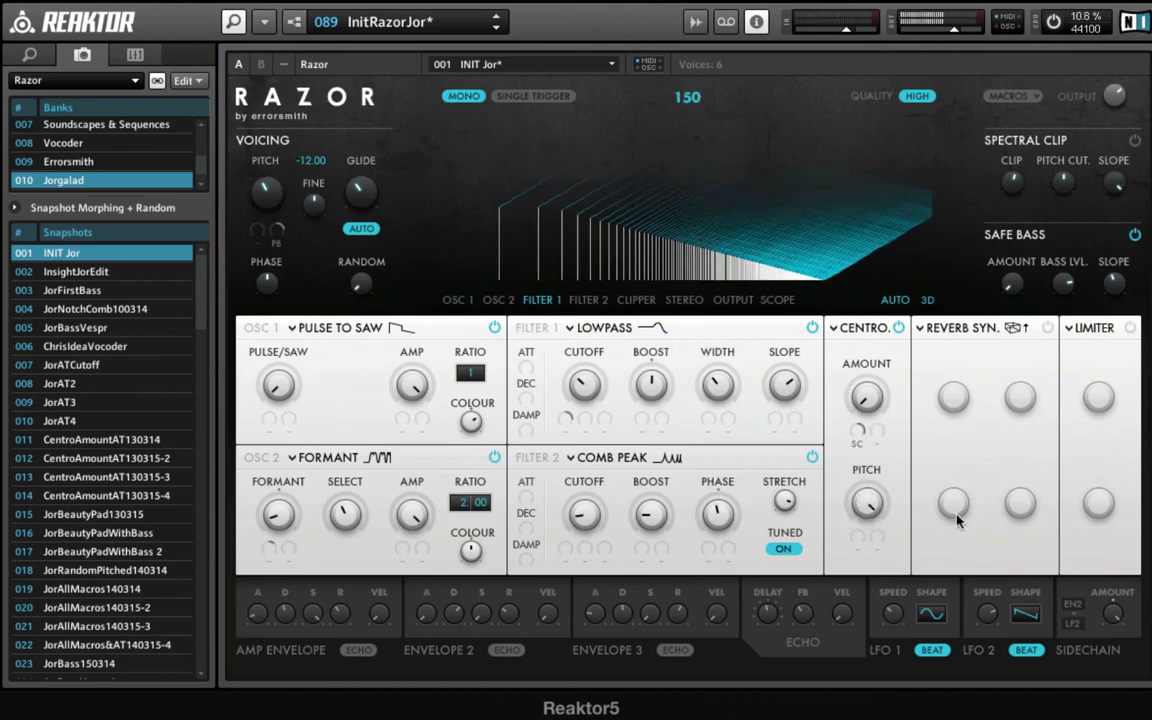
pyautogui.moveTo(998, 608)
pyautogui.mouseDown()
pyautogui.moveTo(997, 641)
pyautogui.moveTo(1003, 603)
pyautogui.mouseUp()
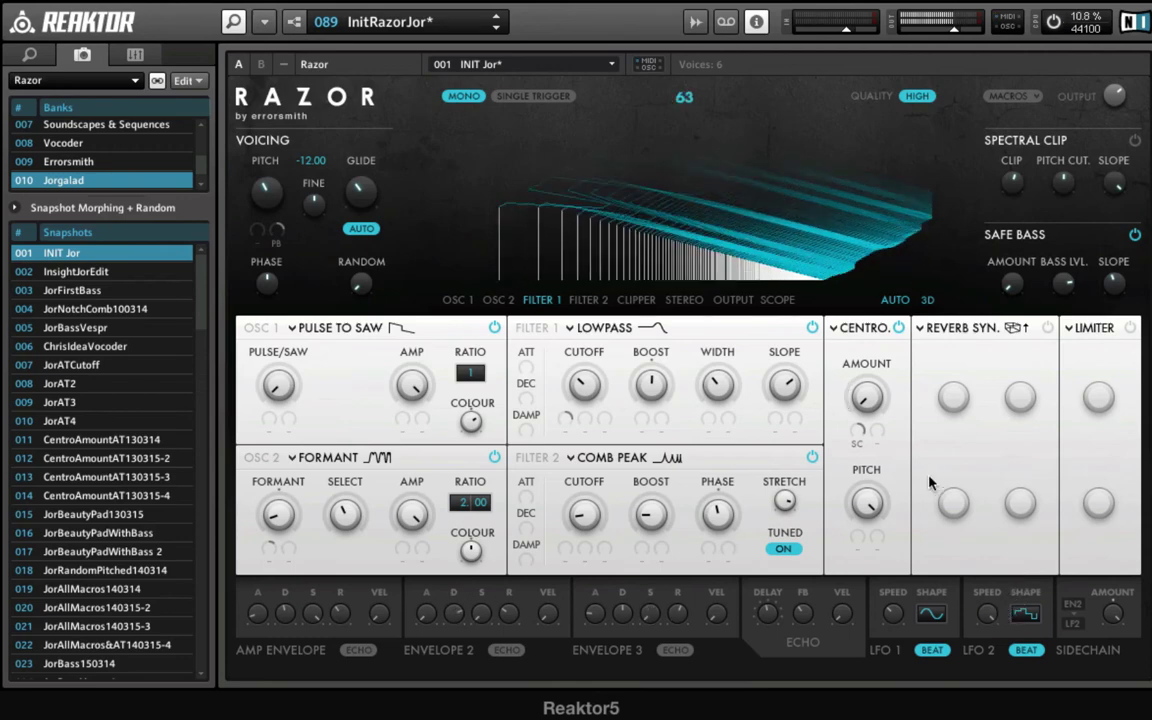
# - Assign Sidechain as the Centroid Pitch's modulation source with a modulation depth of -100
pyautogui.click(858, 549)
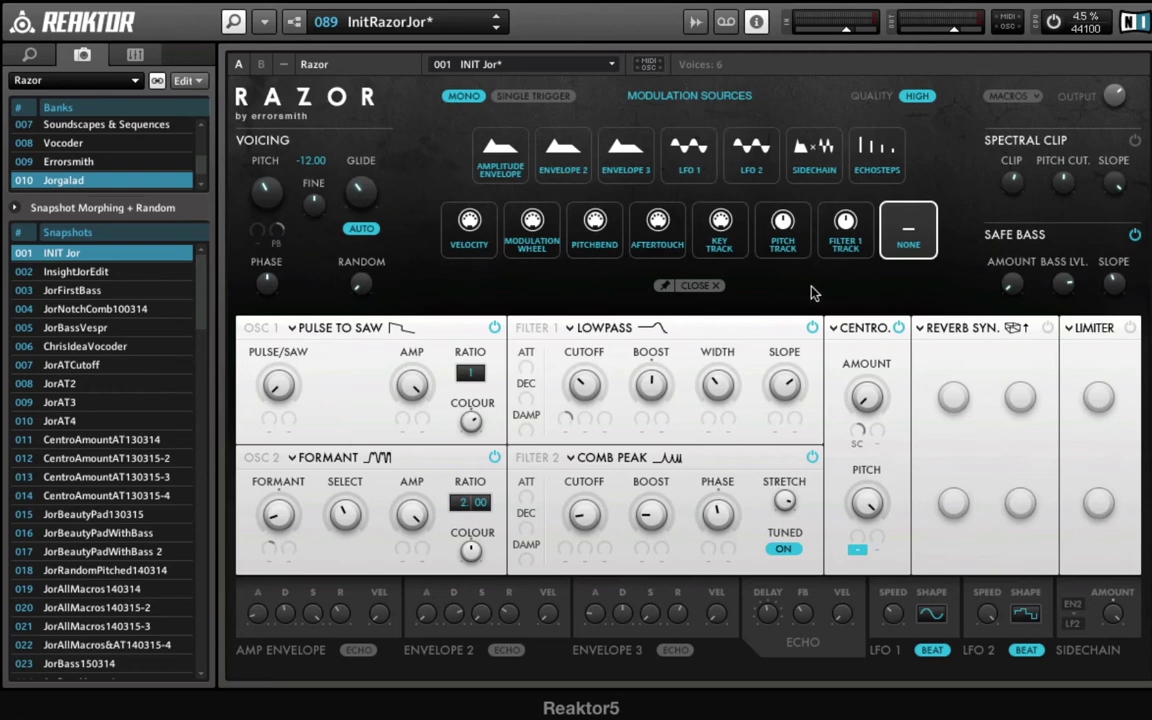
pyautogui.click(806, 176)
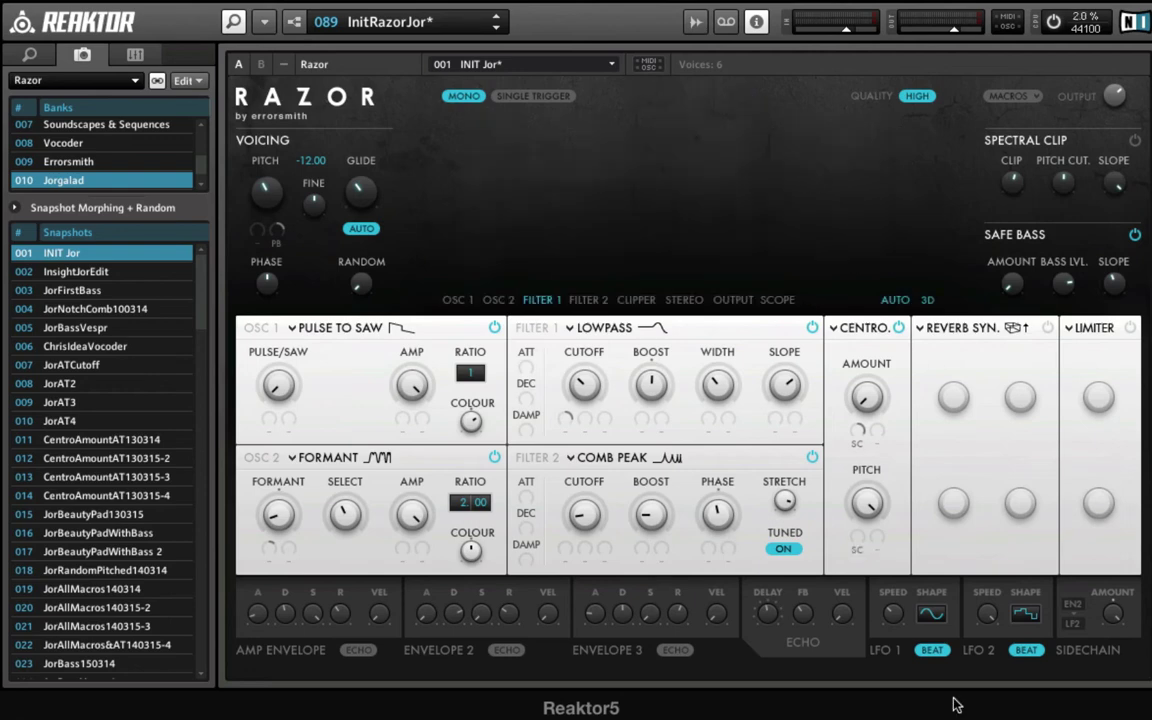
pyautogui.moveTo(855, 545); pyautogui.dragTo(874, 556)
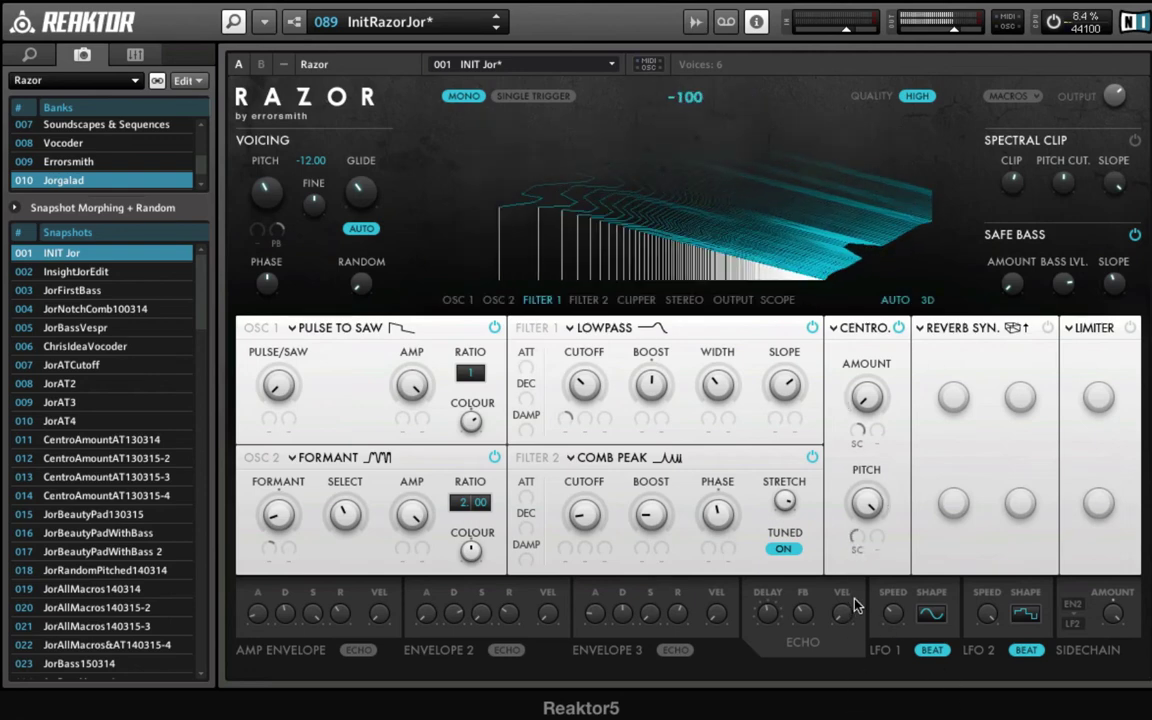
# - Replace the Centroid effect with Noisy, and finally with Reverse
pyautogui.click(858, 328)
pyautogui.click(759, 222)
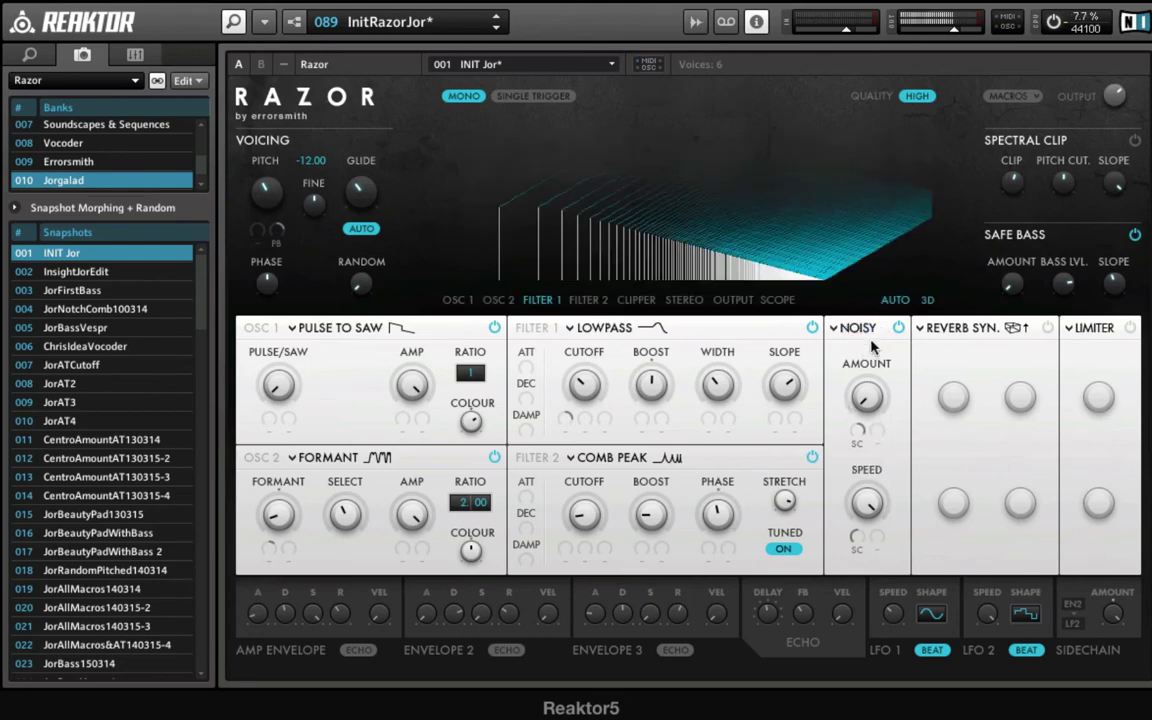
pyautogui.click(617, 222)
pyautogui.click(693, 285)
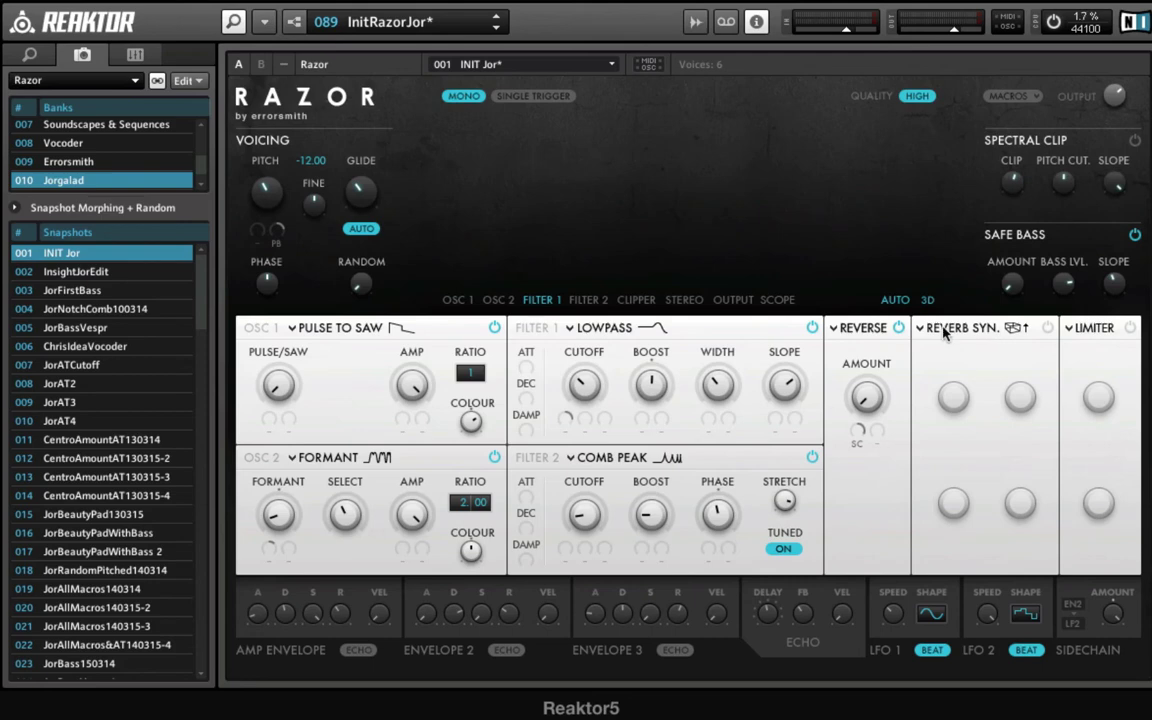
# - Clear both Sidechain modulation sources, Envelope 2 and LFO 2, by setting each slot to None
pyautogui.click(1078, 606)
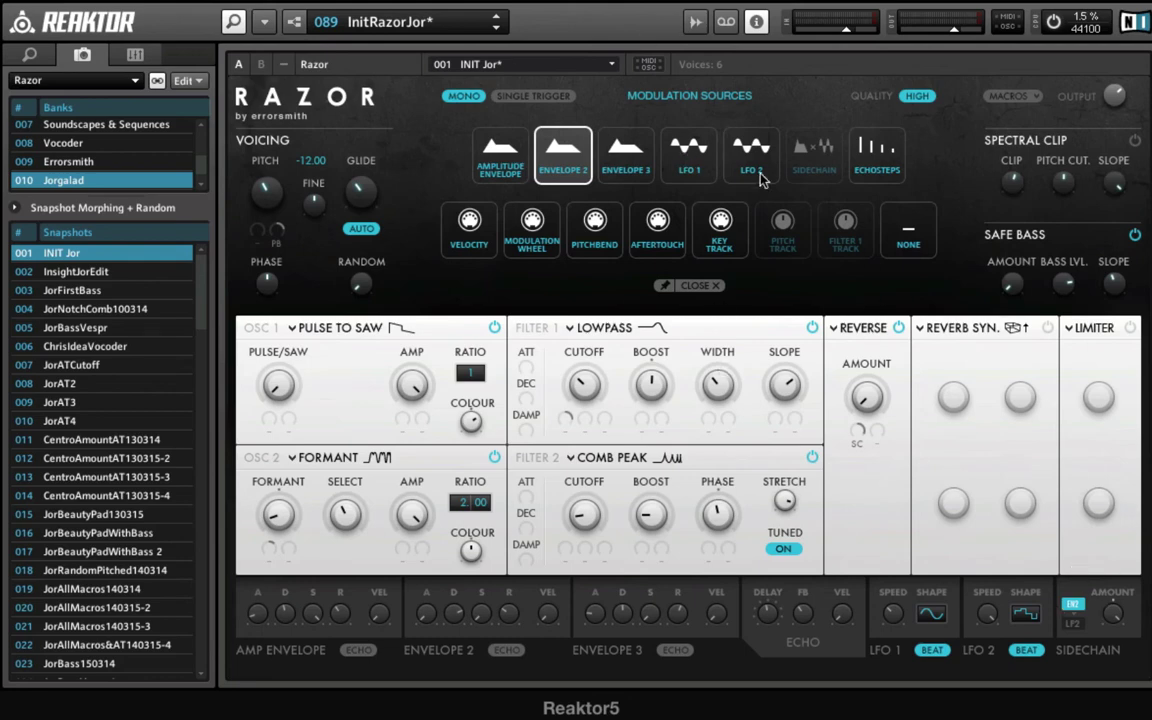
pyautogui.click(913, 247)
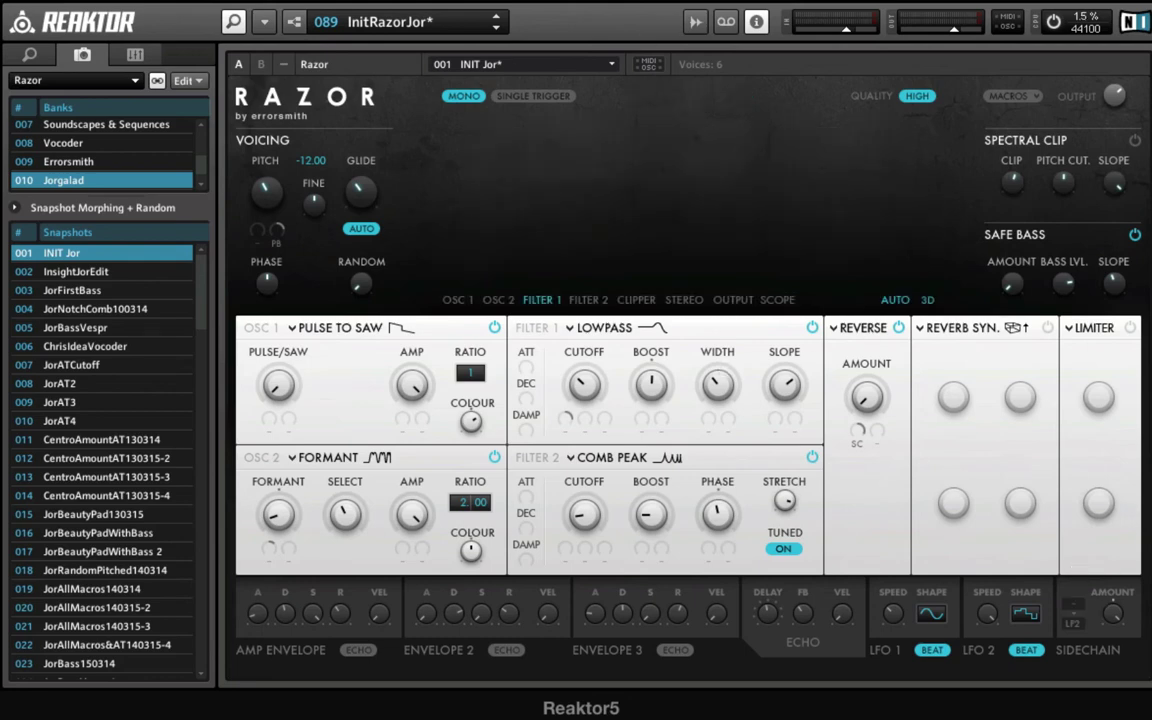
pyautogui.click(1073, 624)
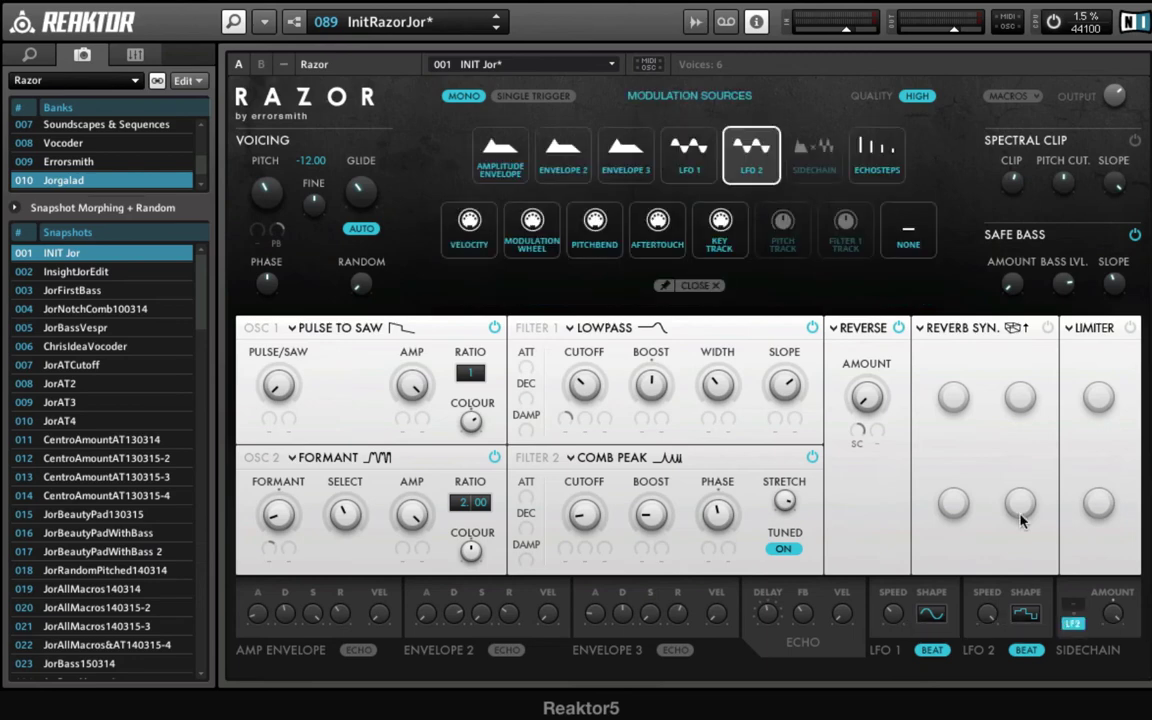
pyautogui.click(926, 216)
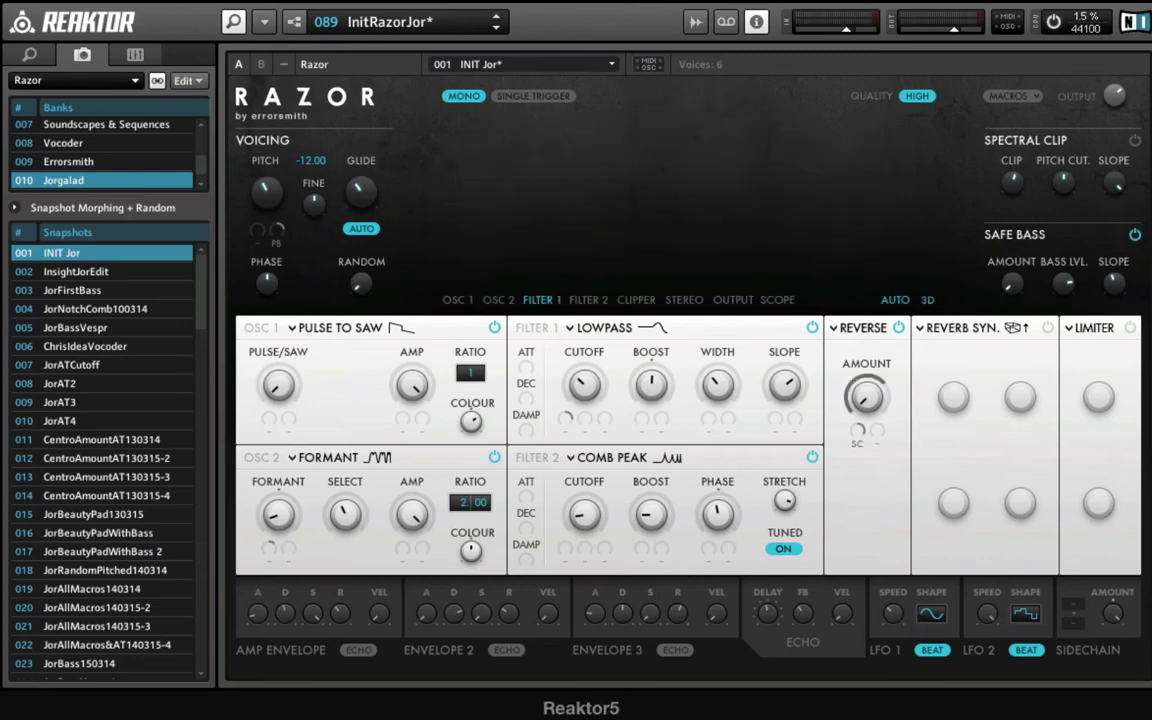
# - Sweep the Sidechain Amount up and down and enable MIDI Learn for it
pyautogui.moveTo(1111, 613); pyautogui.dragTo(1063, 560)
pyautogui.moveTo(1122, 650); pyautogui.dragTo(1025, 500)
pyautogui.moveTo(1112, 613); pyautogui.dragTo(1112, 702)
pyautogui.rightClick(1119, 619)
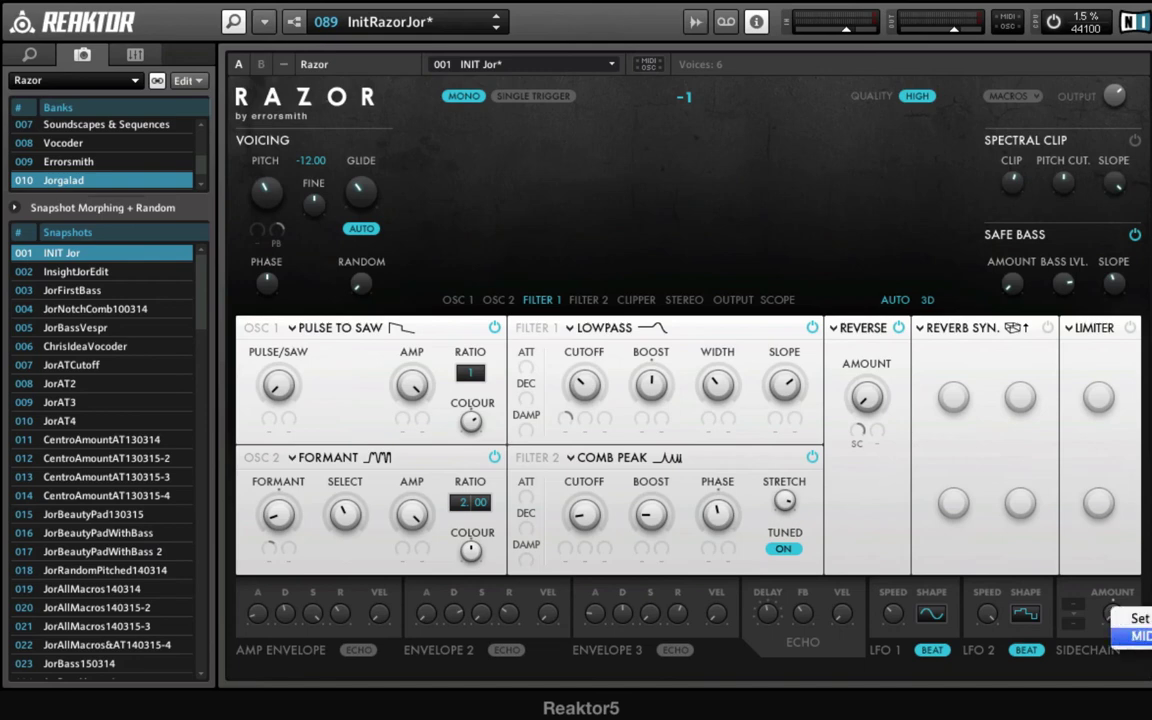
pyautogui.click(1138, 636)
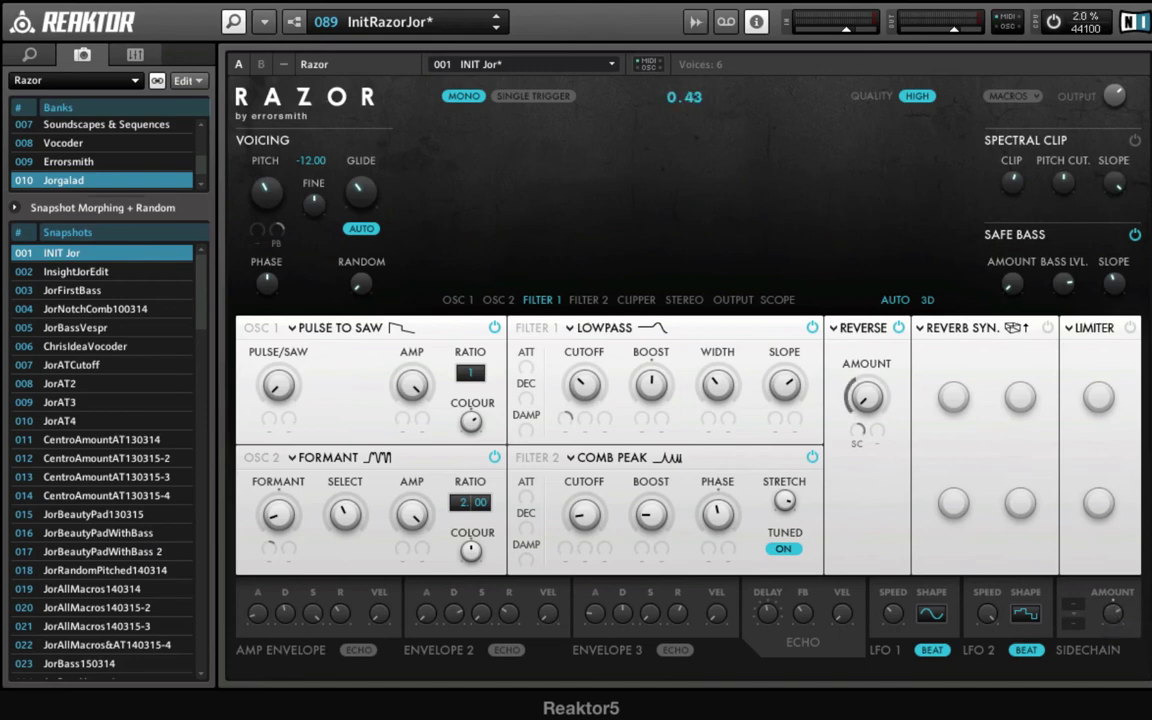
# - Assign Sidechain as the Filter 1 Cutoff's first modulation source, then adjust its modulation depth and raise the cutoff
pyautogui.click(565, 435)
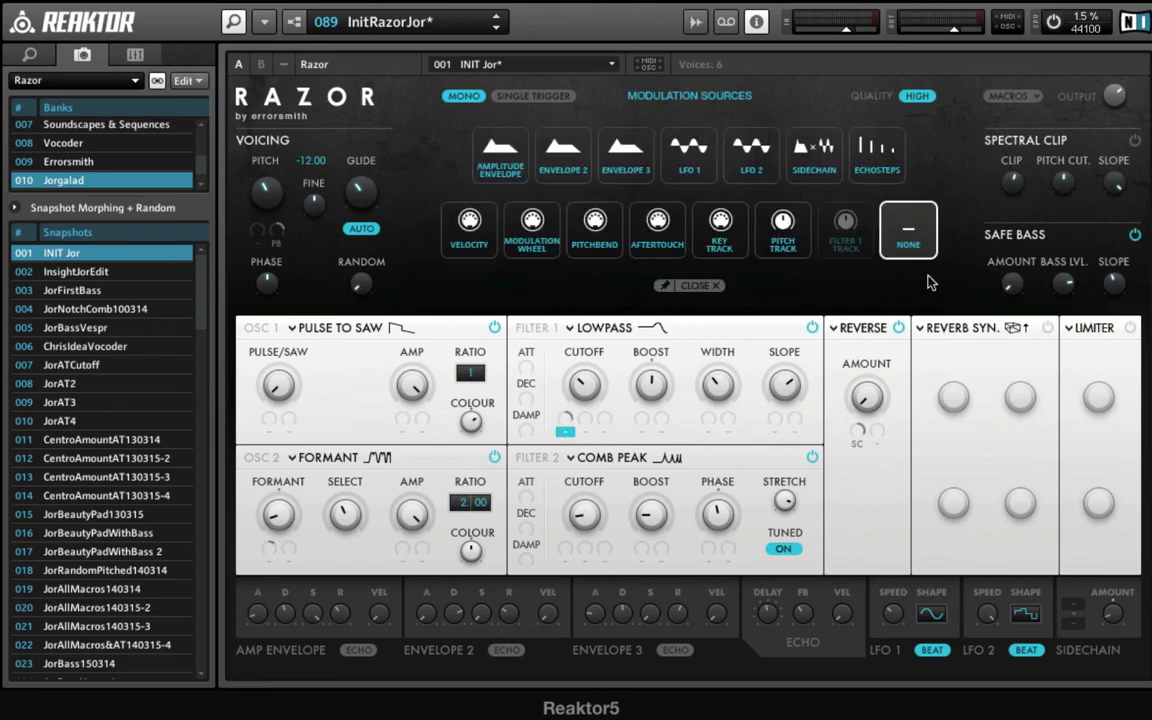
pyautogui.click(818, 176)
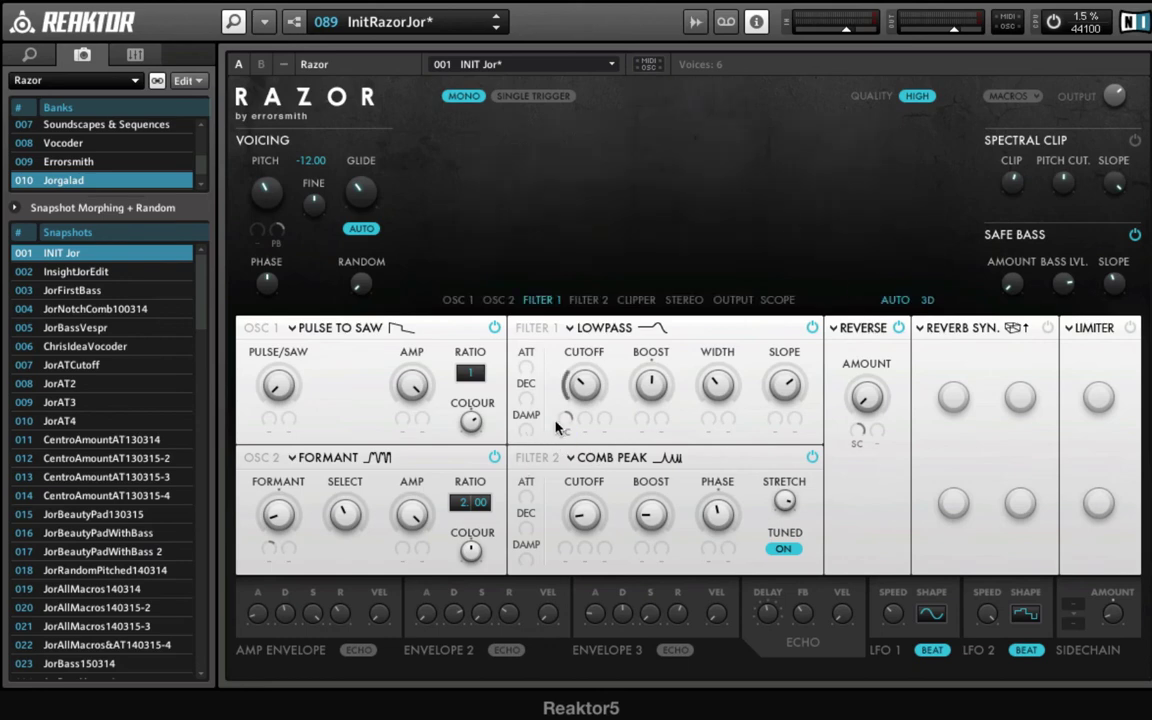
pyautogui.moveTo(567, 430); pyautogui.dragTo(667, 408)
# - Assign Sidechain as the first modulation source of Oscillator 1's Pulse/Saw and adjust the modulation depth
pyautogui.click(268, 418)
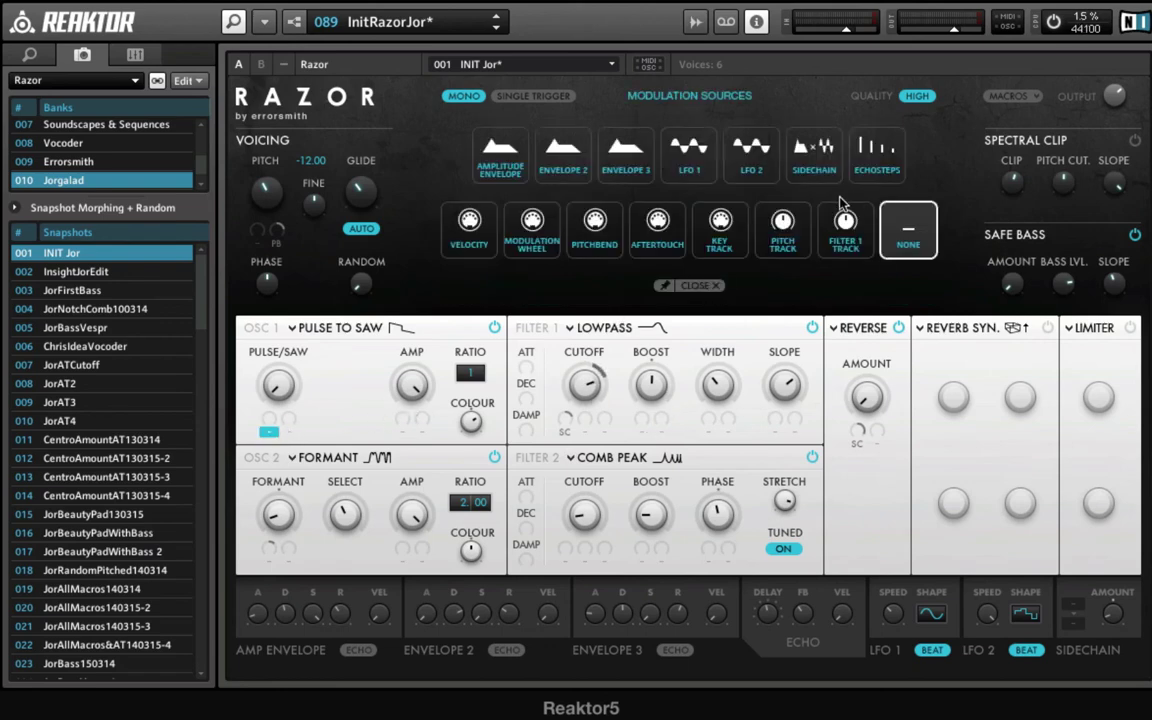
pyautogui.click(818, 152)
pyautogui.moveTo(271, 424); pyautogui.dragTo(279, 328)
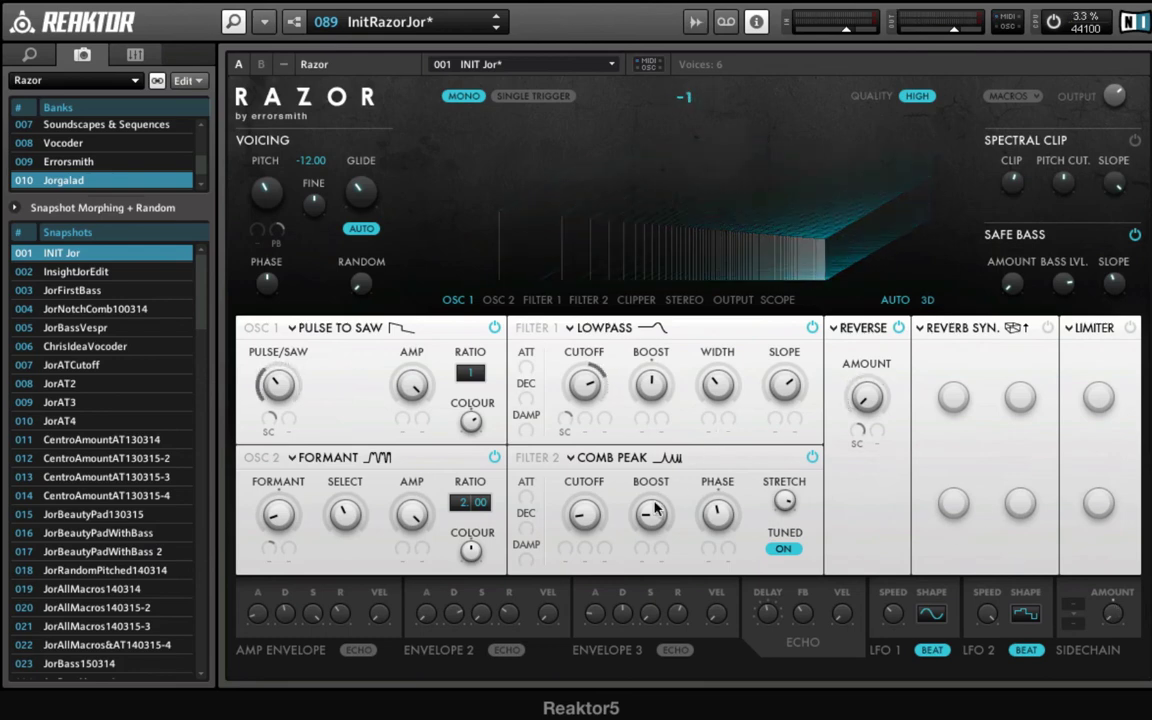
# - Raise the Filter 2 Cutoff, with Sidechain assigned as its first modulation source and its modulation depth adjusted
pyautogui.click(563, 560)
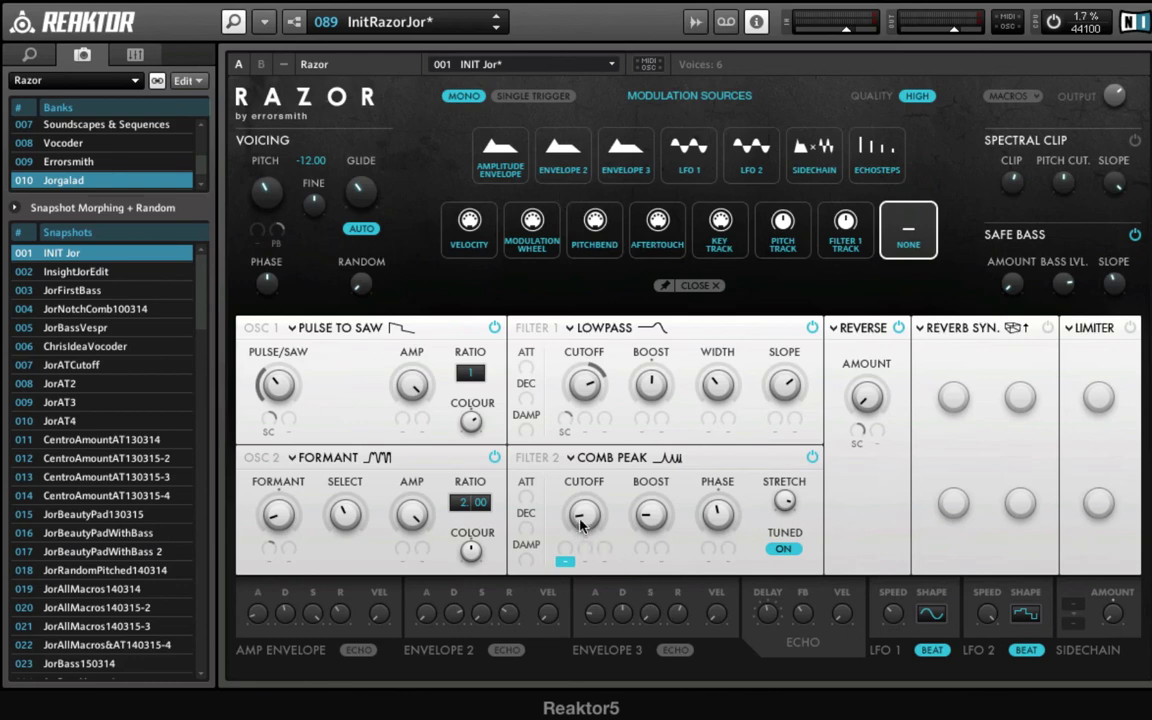
pyautogui.moveTo(582, 522); pyautogui.dragTo(610, 490)
pyautogui.click(565, 560)
pyautogui.moveTo(563, 540); pyautogui.dragTo(560, 632)
# - Assign Sidechain as the Filter 2 Boost's first modulation source and adjust its modulation depth
pyautogui.click(644, 552)
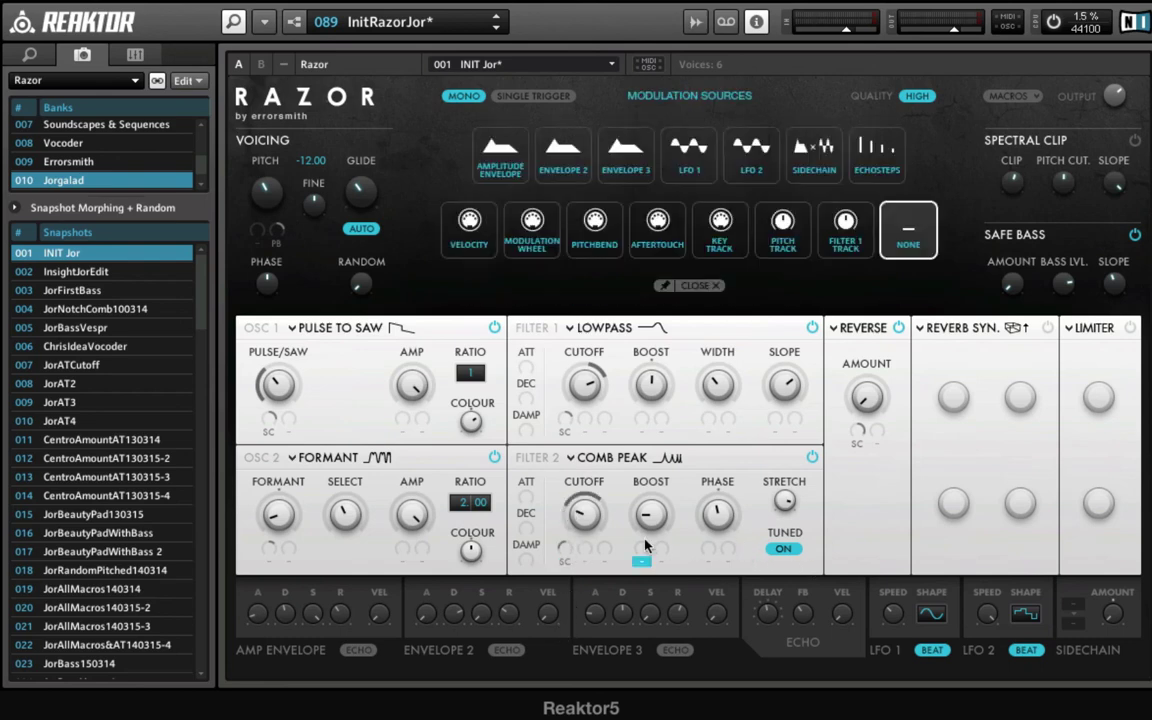
pyautogui.click(815, 176)
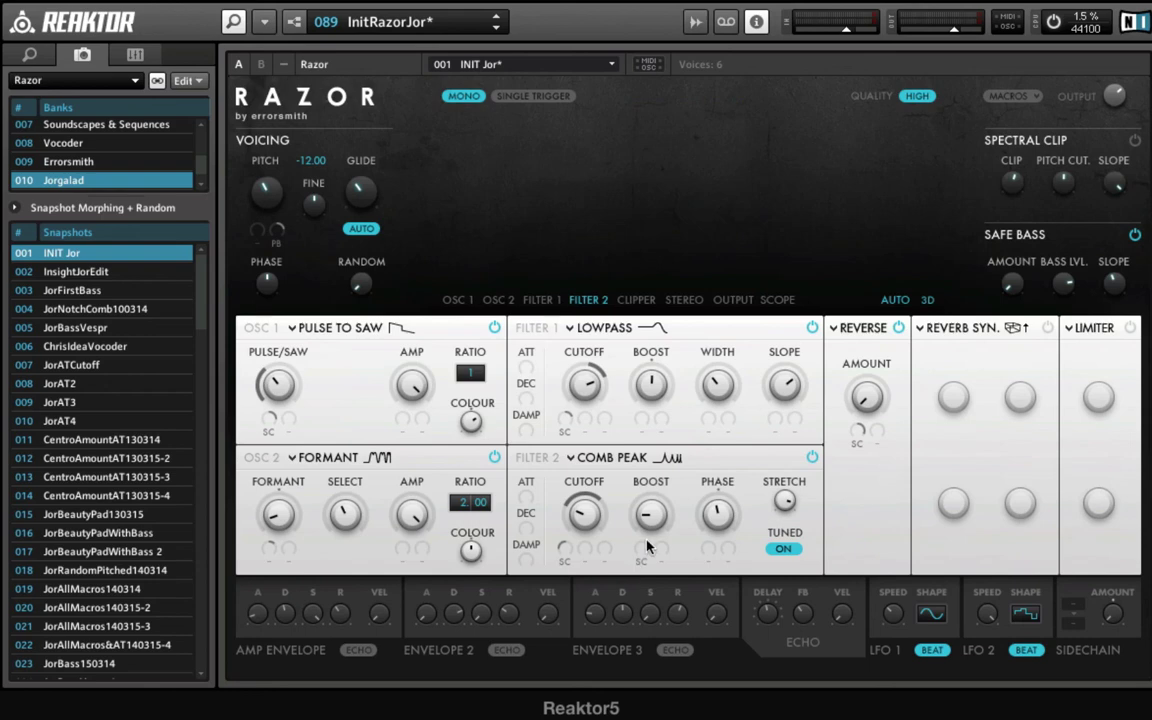
pyautogui.moveTo(647, 546); pyautogui.dragTo(655, 607)
# - Lower the output level and briefly view the Macros page
pyautogui.moveTo(1106, 92); pyautogui.dragTo(1111, 110)
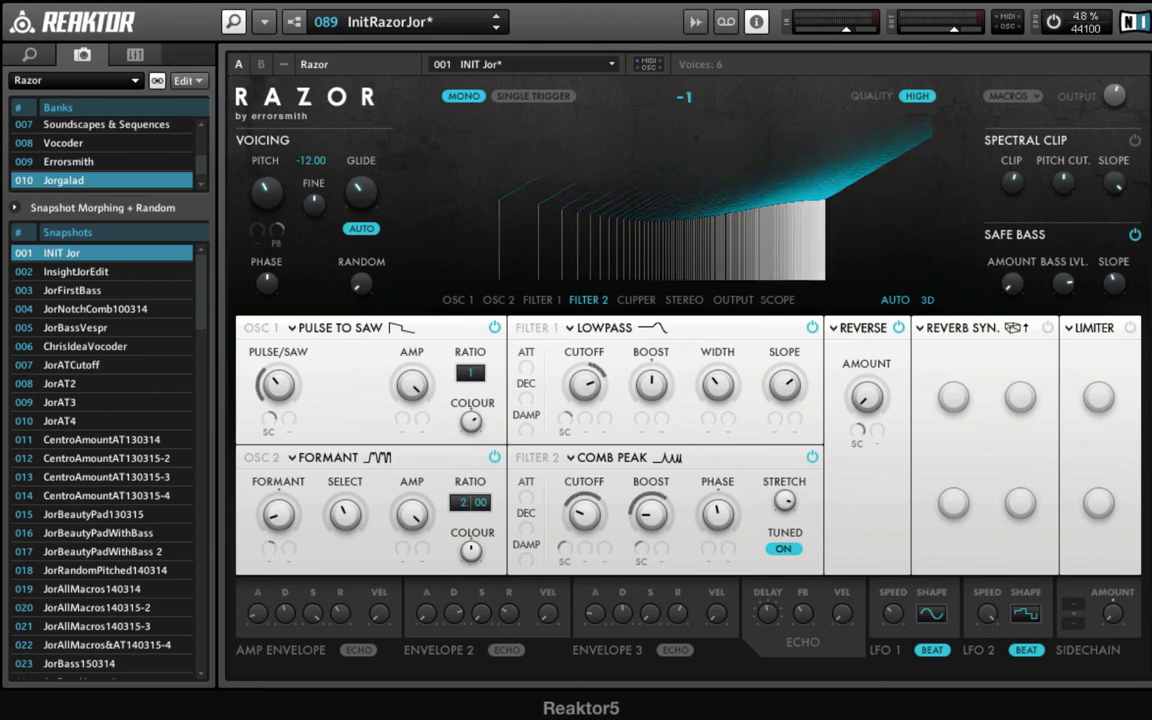
pyautogui.click(1021, 101)
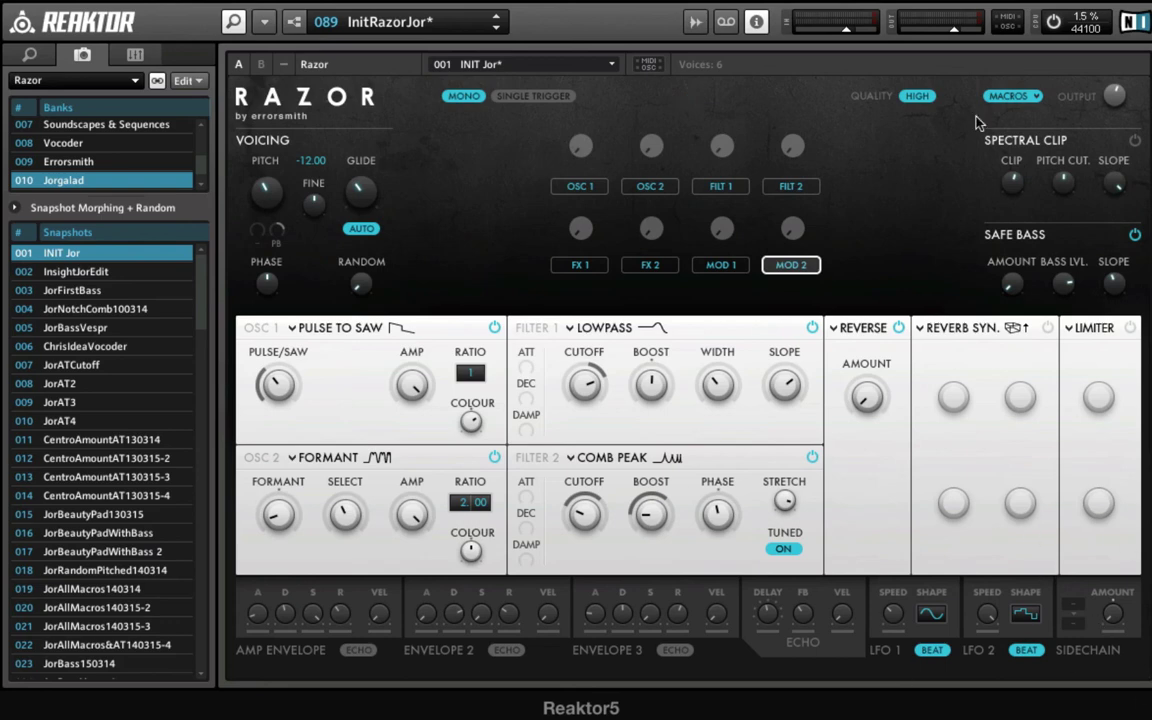
pyautogui.click(1022, 99)
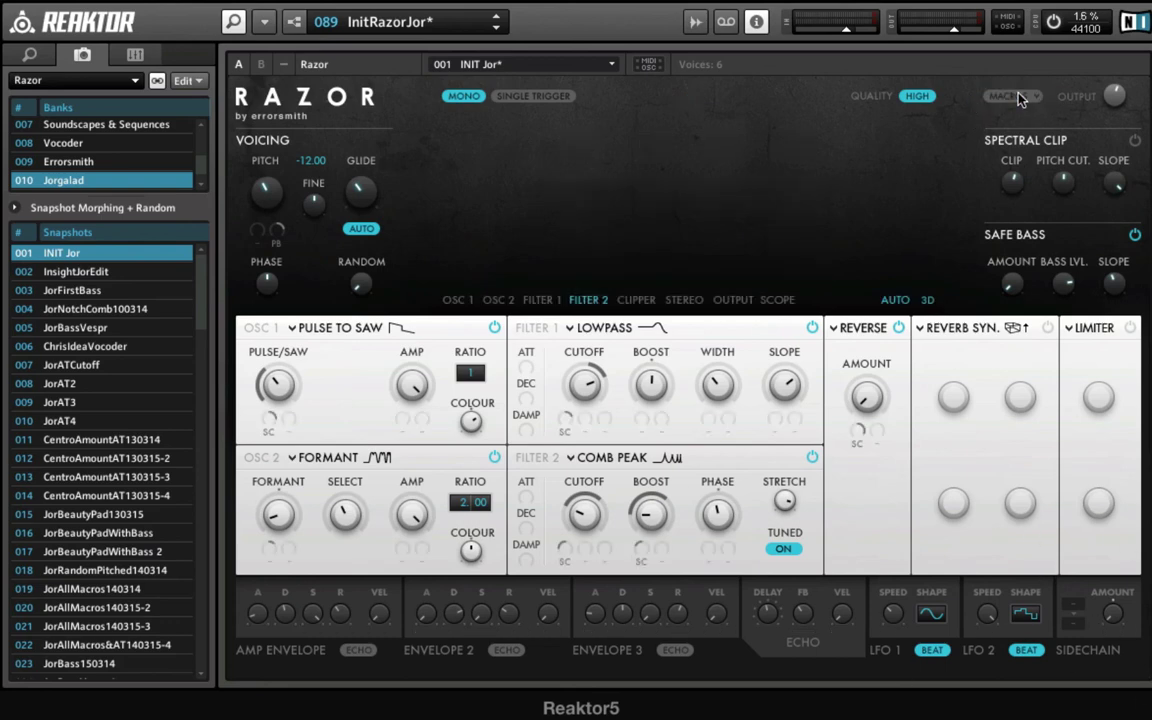